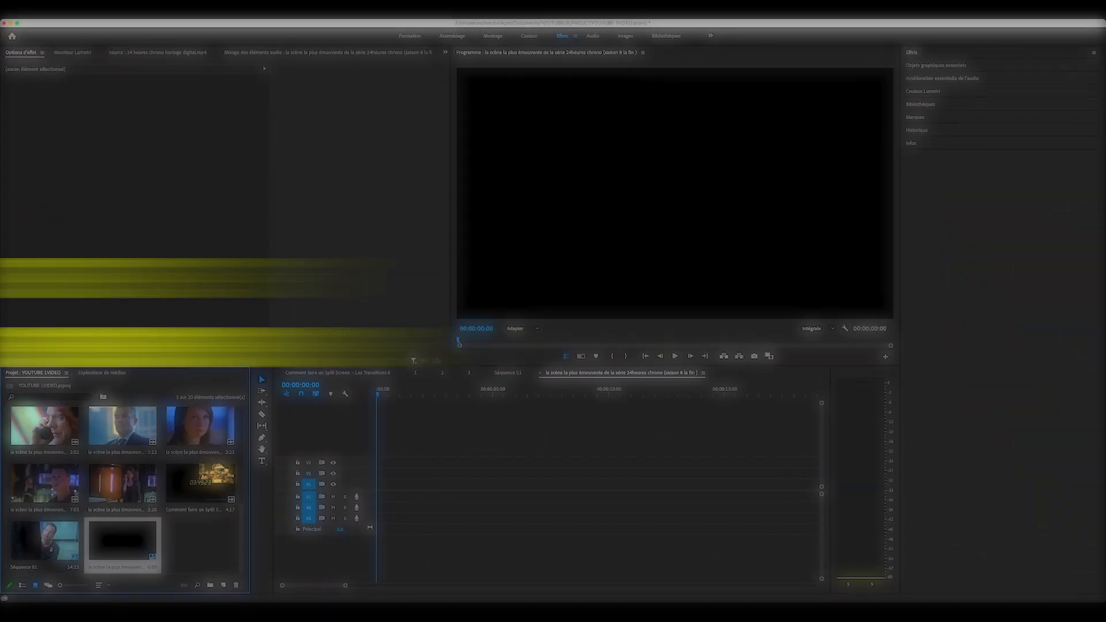
# Place clip 1 from the project bin at the start of video track V1 and play the sequence
pyautogui.scroll(2, 123, 484)
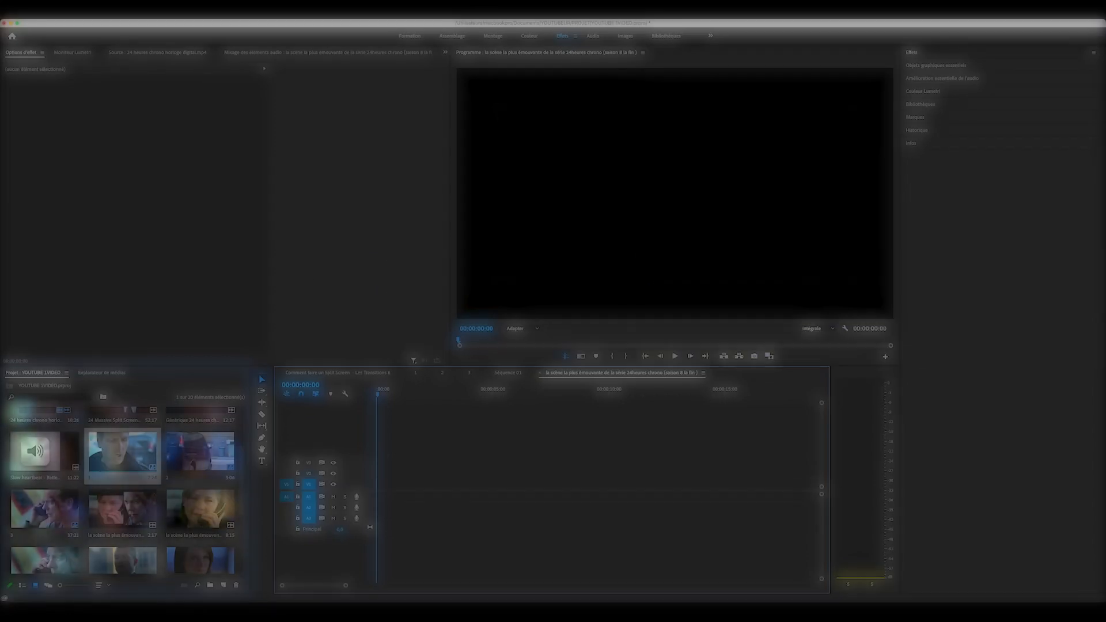
pyautogui.moveTo(122, 453); pyautogui.dragTo(459, 484)
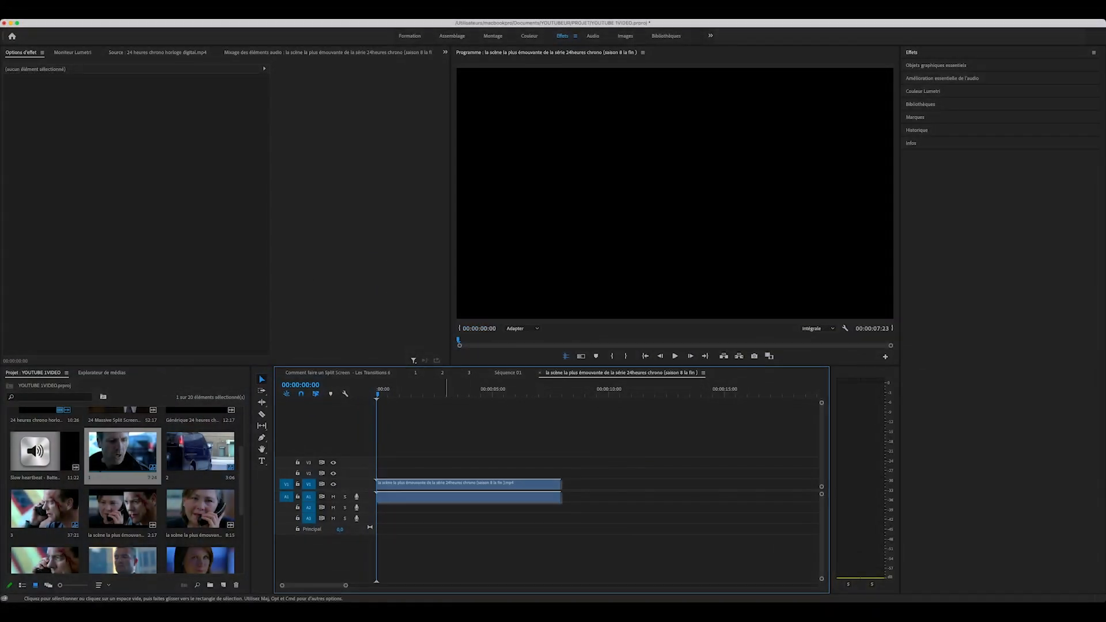
pyautogui.press('space')
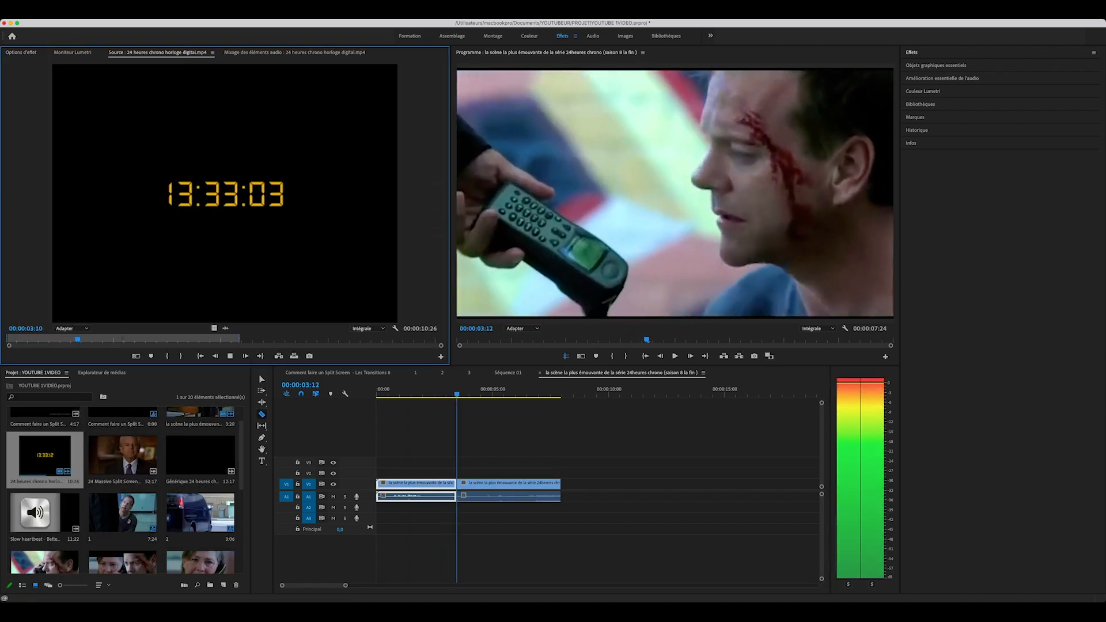
# Add the digital clock clip on V1 after the scene clips and set its left crop to 32 %
pyautogui.moveTo(225, 194); pyautogui.dragTo(568, 485)
pyautogui.press('v')
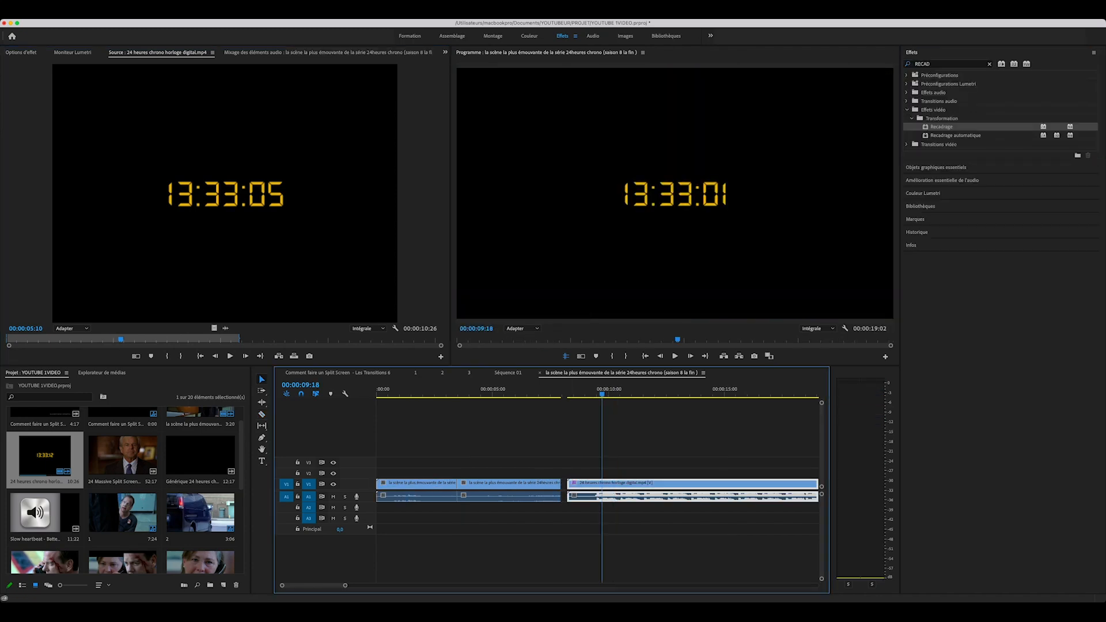
pyautogui.hotkey('shift', '5')
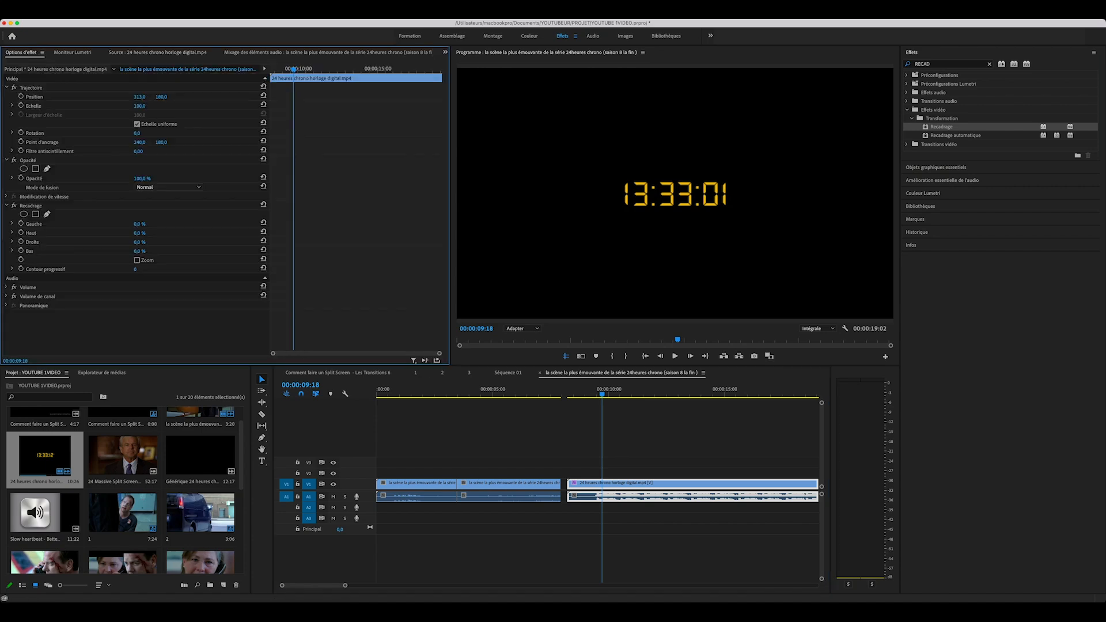
pyautogui.click(140, 224)
pyautogui.write('32')
pyautogui.press('Return')
# Move the clock clip to V2 across the cut between the two scene clips and set its right crop to 32 %
pyautogui.moveTo(615, 484); pyautogui.dragTo(494, 508)
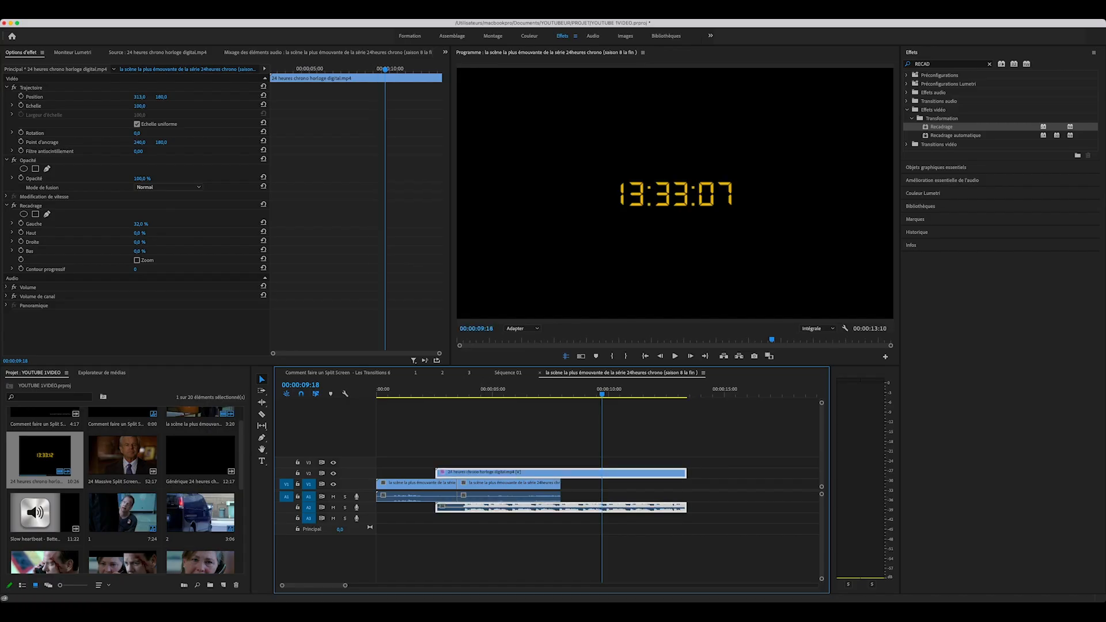
pyautogui.click(454, 394)
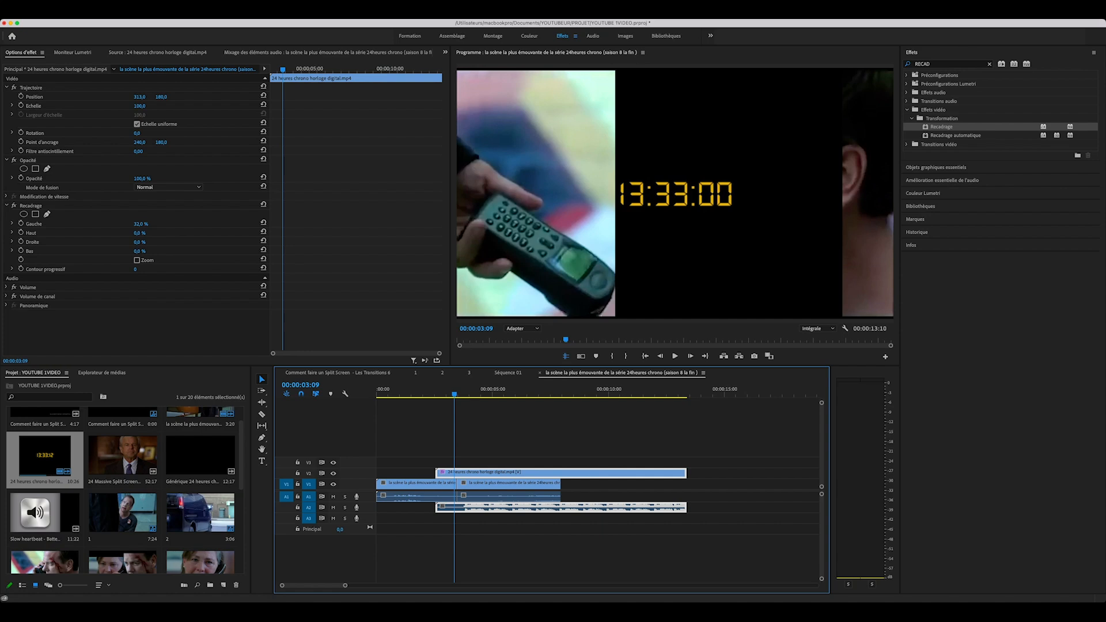
pyautogui.click(139, 242)
pyautogui.write('32')
pyautogui.press('Return')
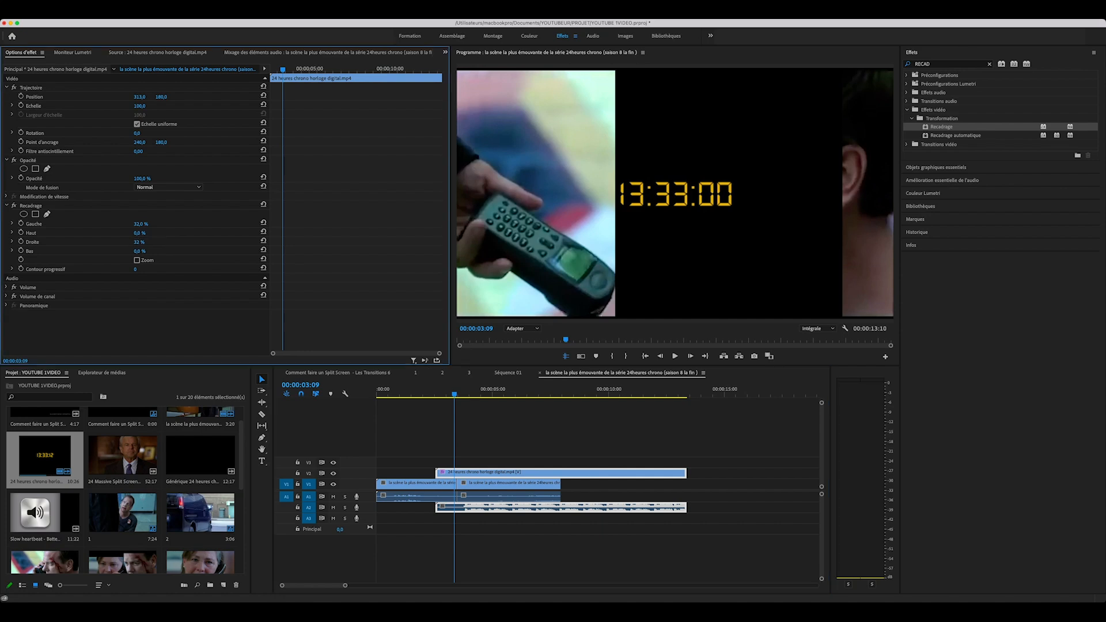
# Set both the bottom and top crop of the clock clip to 43 %
pyautogui.click(140, 251)
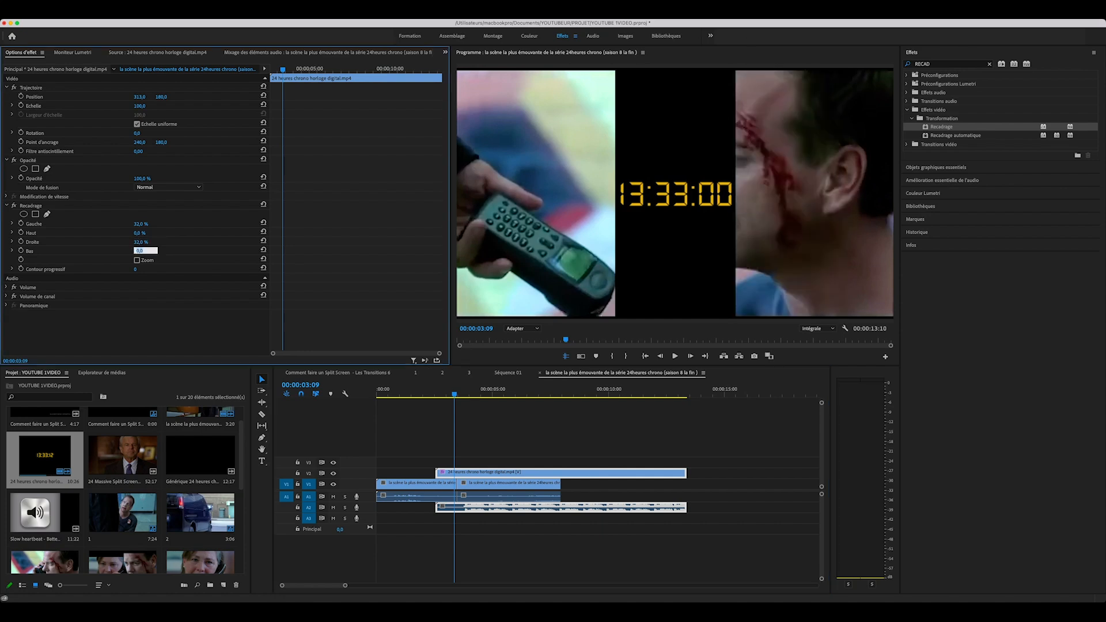
pyautogui.write('43')
pyautogui.press('Return')
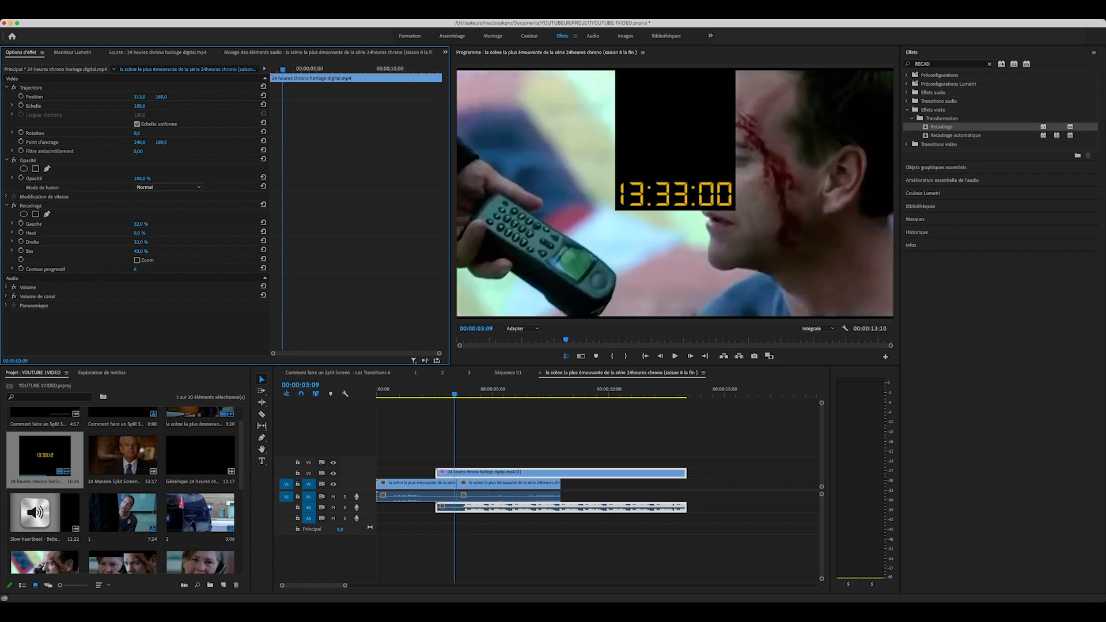
pyautogui.click(143, 232)
pyautogui.write('43')
pyautogui.press('Return')
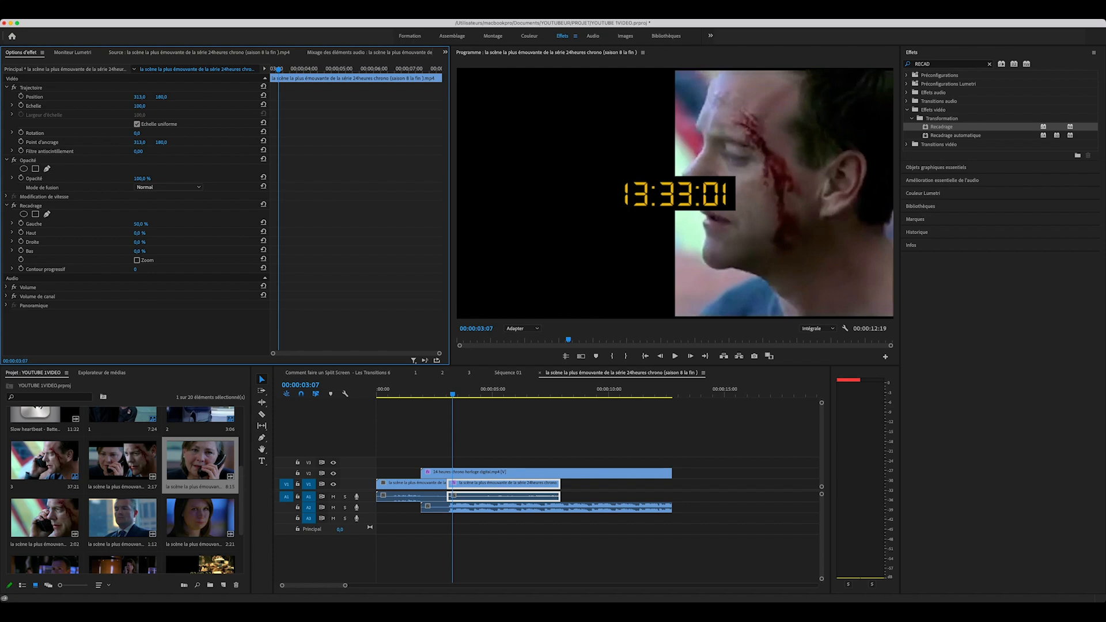
# Place only the video of the brunette woman's 2:21 clip on V3 at 00:00:04:01
pyautogui.click(442, 390)
pyautogui.press('space')
pyautogui.press('space')
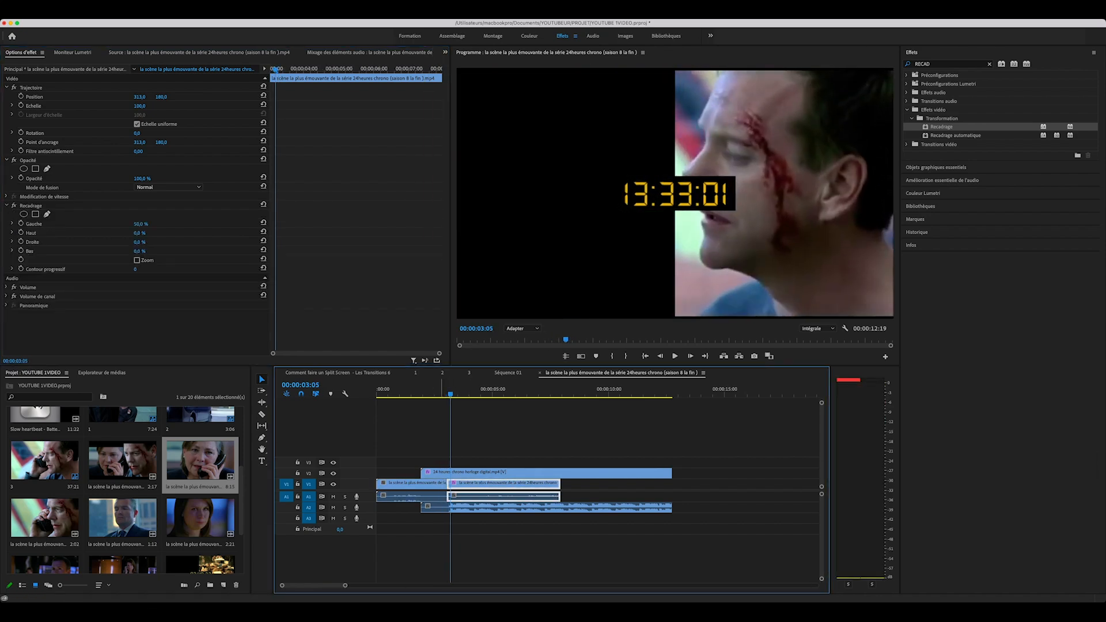
pyautogui.press('space')
pyautogui.press('space')
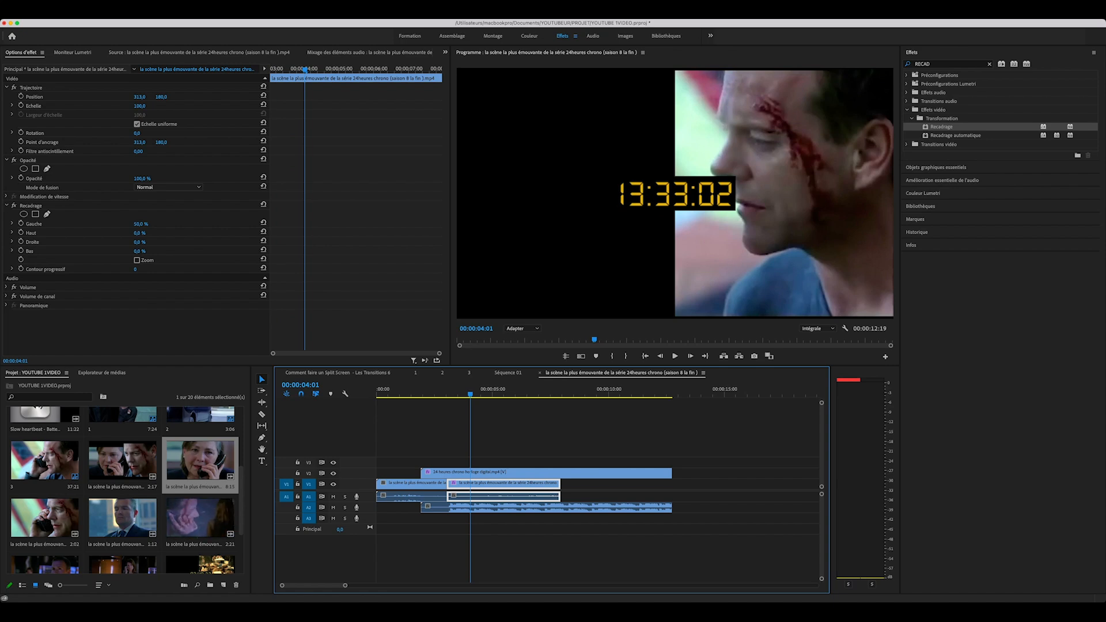
pyautogui.doubleClick(203, 540)
pyautogui.click(19, 339)
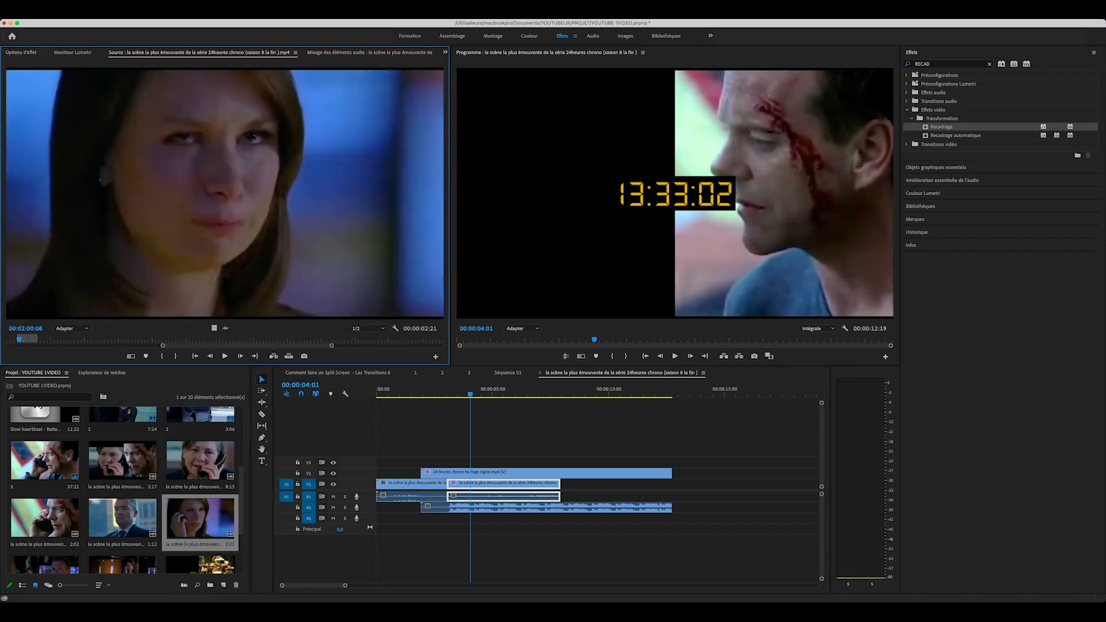
pyautogui.moveTo(214, 328); pyautogui.dragTo(469, 464)
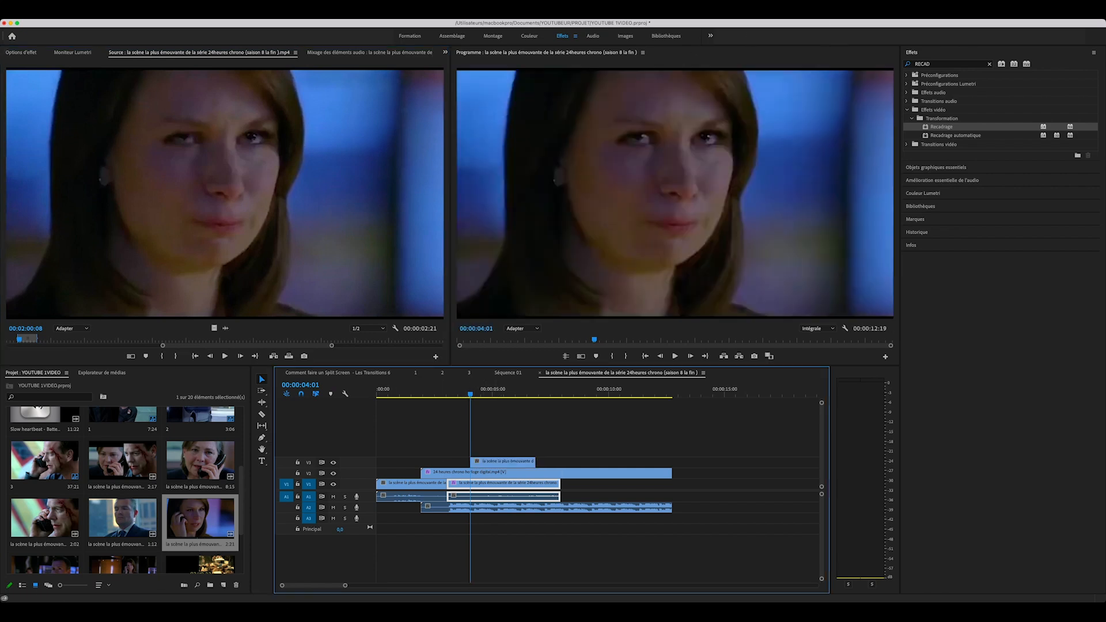
# Apply the Recadrage effect to the brunette woman's clip on V3 and crop it 40 % right and 10 % left
pyautogui.moveTo(941, 126); pyautogui.dragTo(513, 462)
pyautogui.click(20, 52)
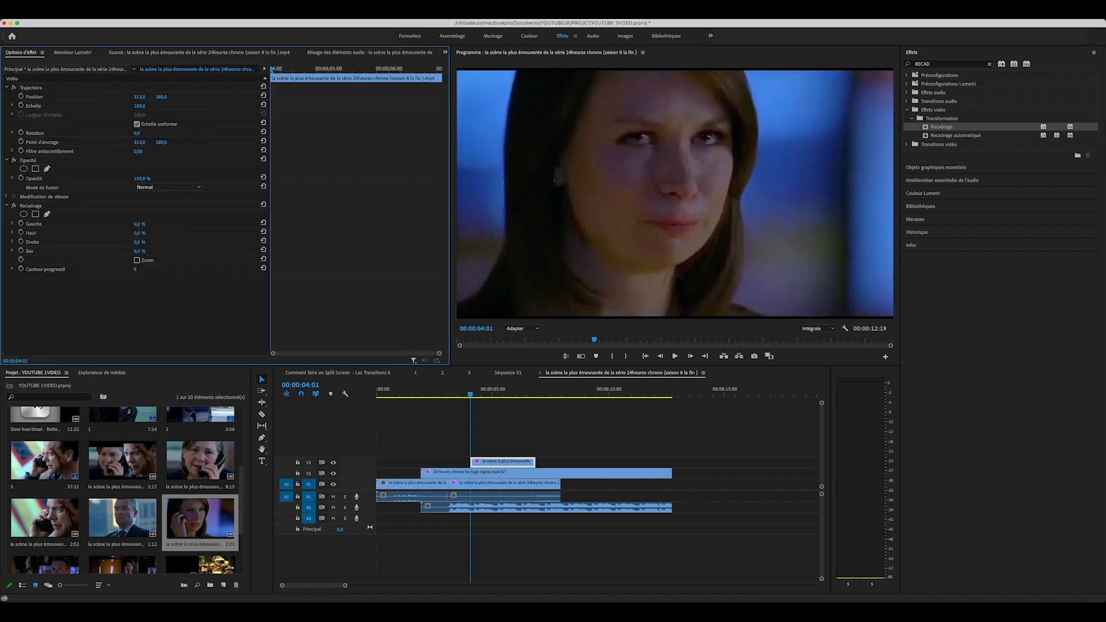
pyautogui.click(140, 242)
pyautogui.press('Return')
pyautogui.click(139, 224)
pyautogui.write('10')
pyautogui.press('Return')
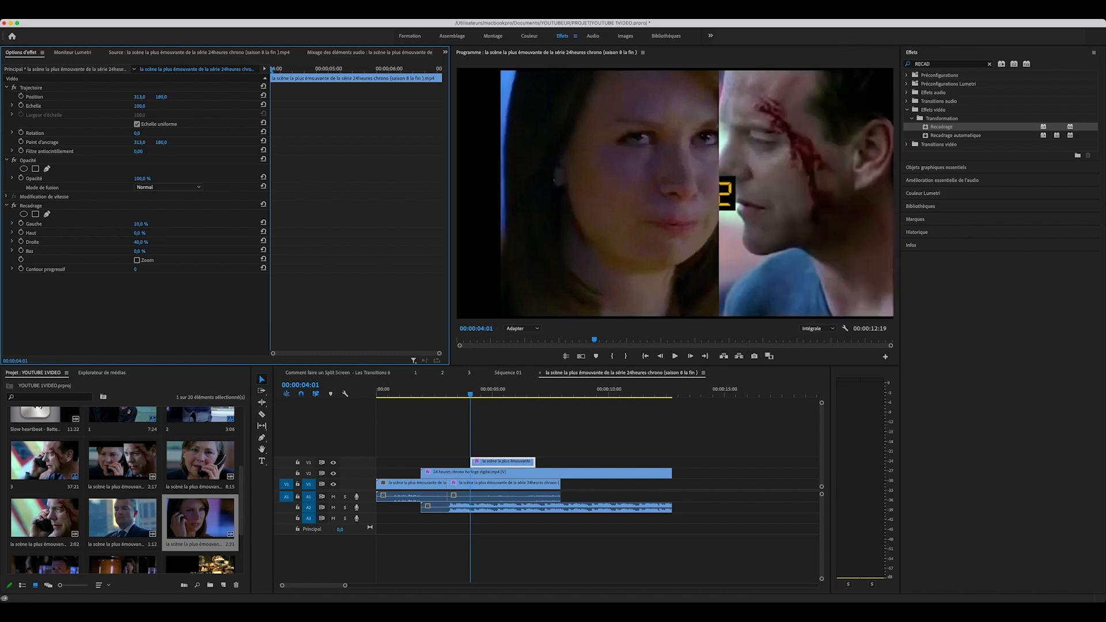
# Set the brunette woman's clip crop to 35 % right and 15 % left, and its horizontal position to 213
pyautogui.click(140, 242)
pyautogui.write('35')
pyautogui.press('Return')
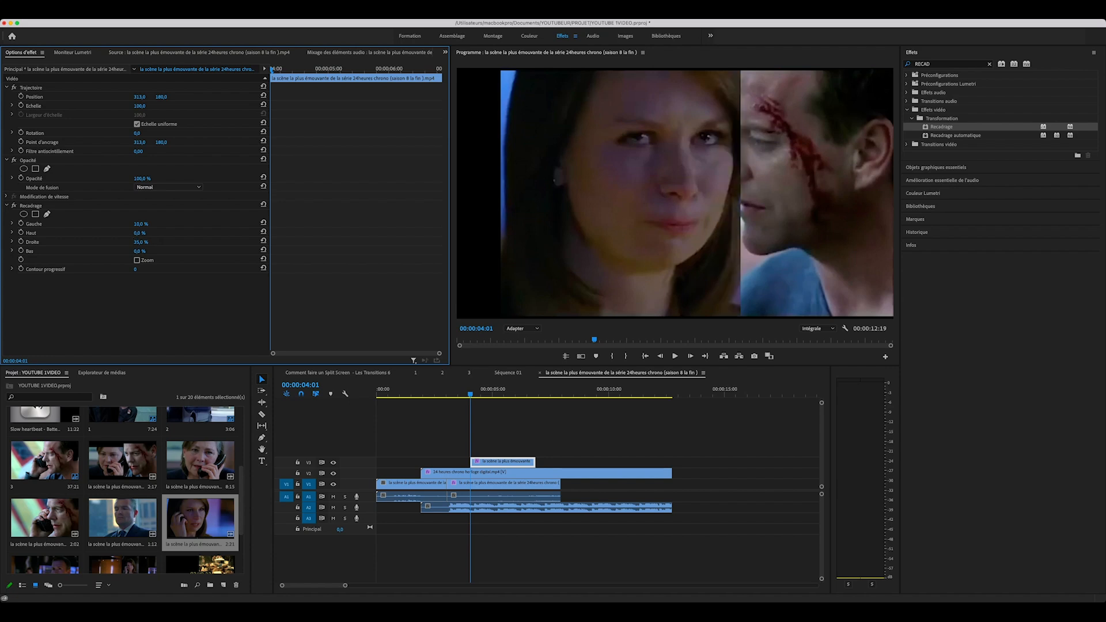
pyautogui.click(140, 224)
pyautogui.write('15')
pyautogui.press('Return')
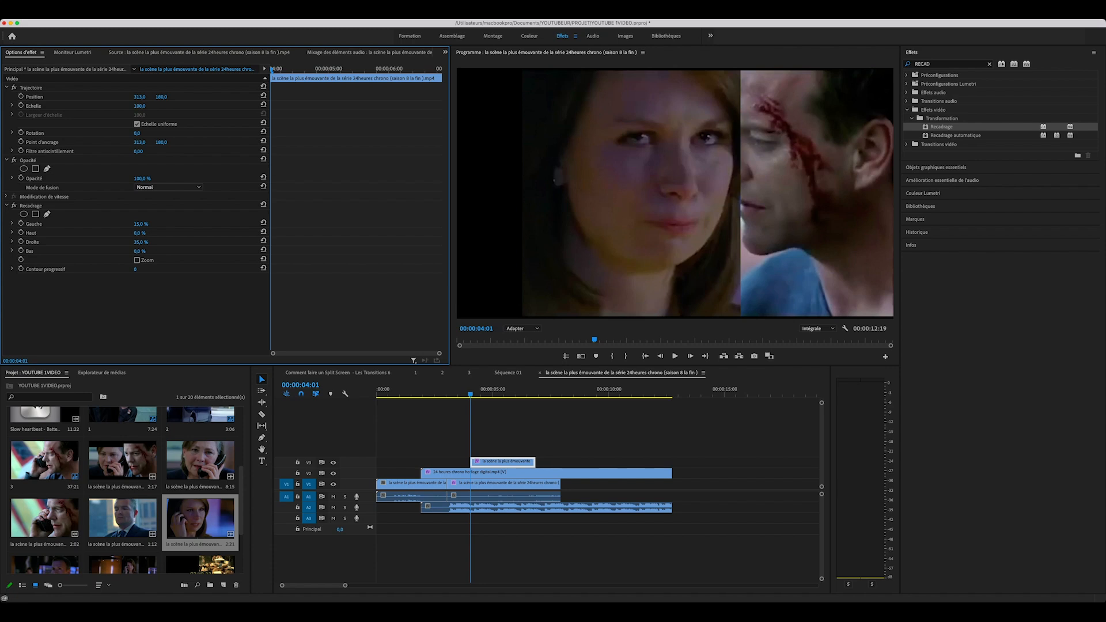
pyautogui.moveTo(139, 97); pyautogui.dragTo(83, 97)
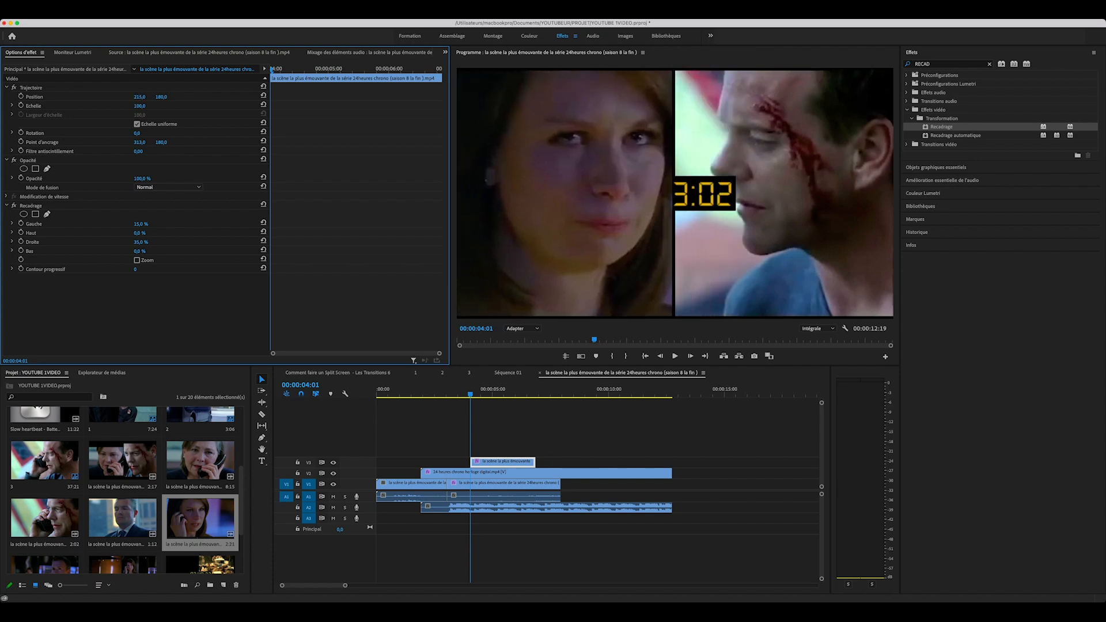
# Move the clock clip up to V4, and move the brunette woman's clip to V2, extending it to the scene clip's end
pyautogui.moveTo(487, 474); pyautogui.dragTo(487, 452)
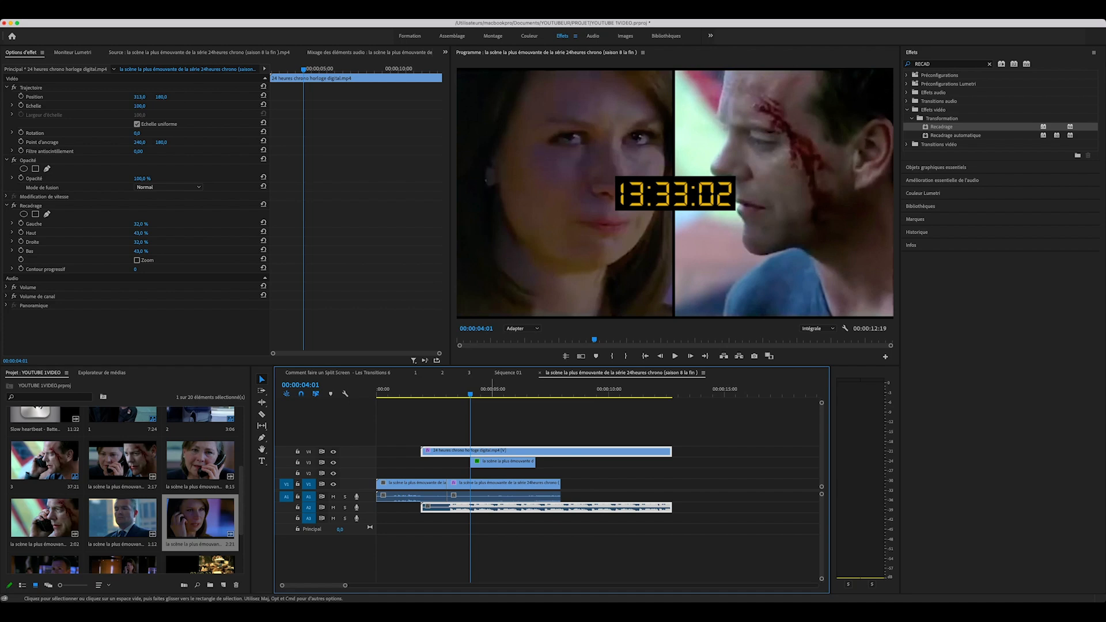
pyautogui.moveTo(504, 462); pyautogui.dragTo(560, 473)
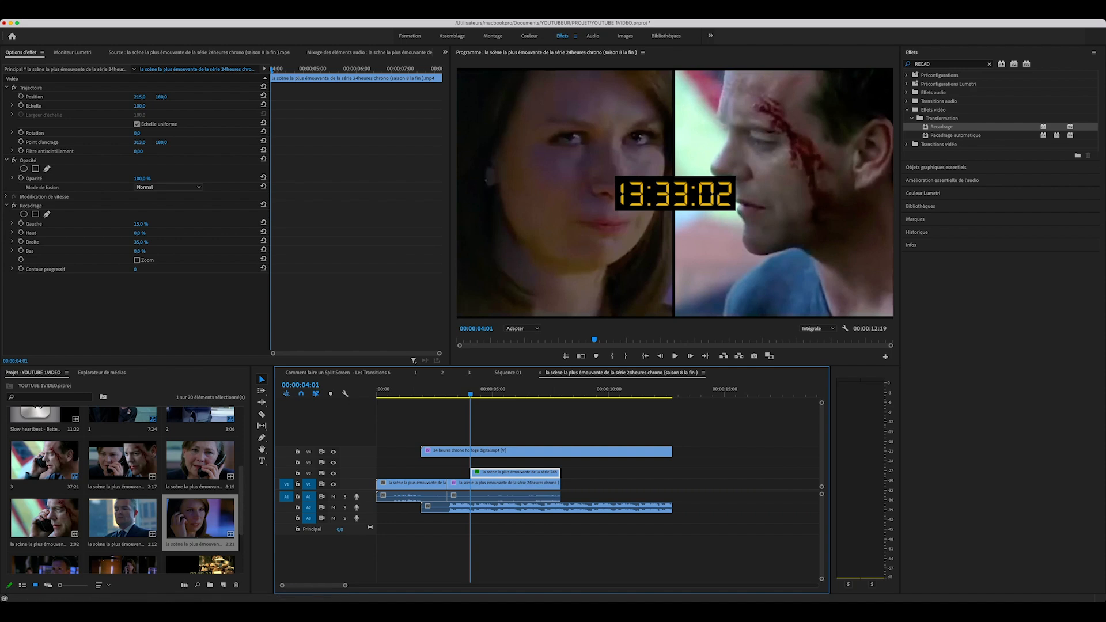
# Add the 8:15 clip of the woman on the phone to V3 at 00:00:05:07 and set its left crop to 25 %
pyautogui.doubleClick(200, 461)
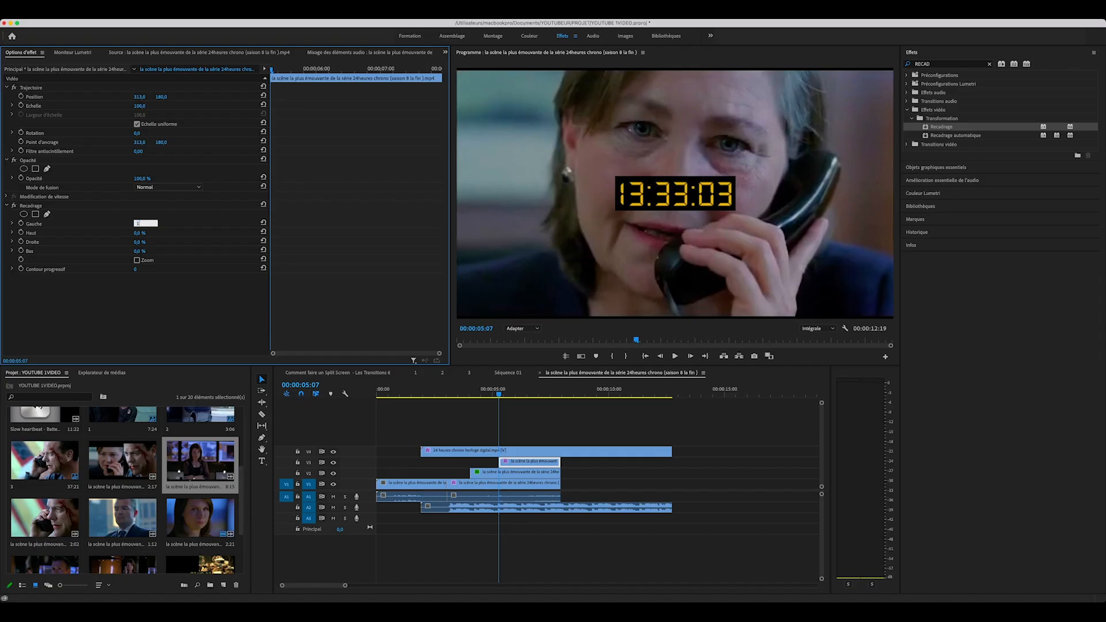
pyautogui.write('5')
pyautogui.press('Return')
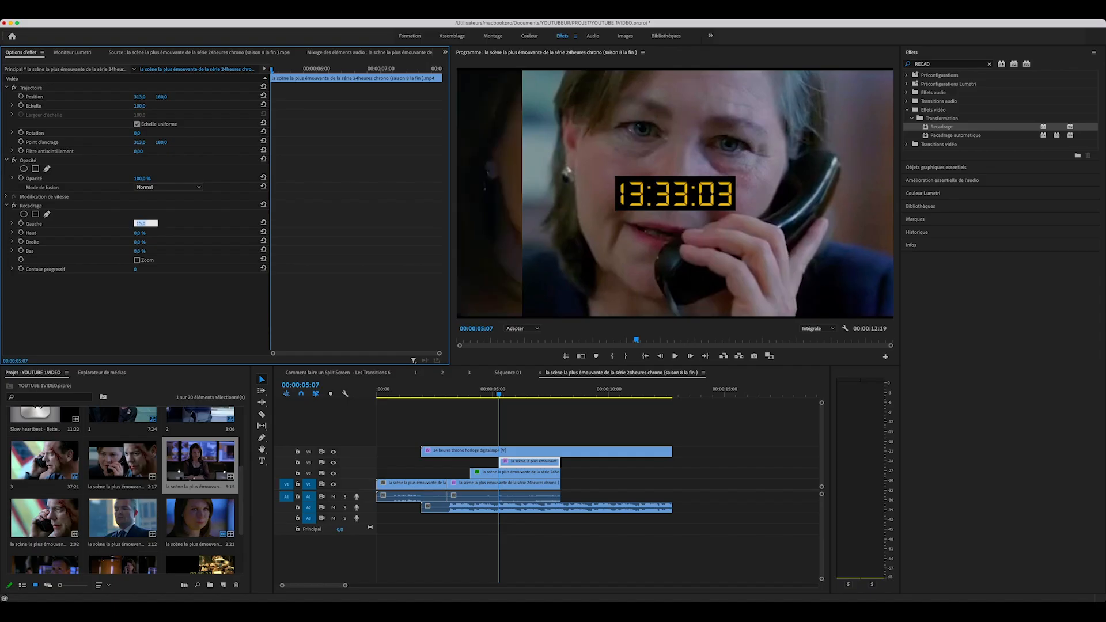
pyautogui.write('2')
pyautogui.write('5')
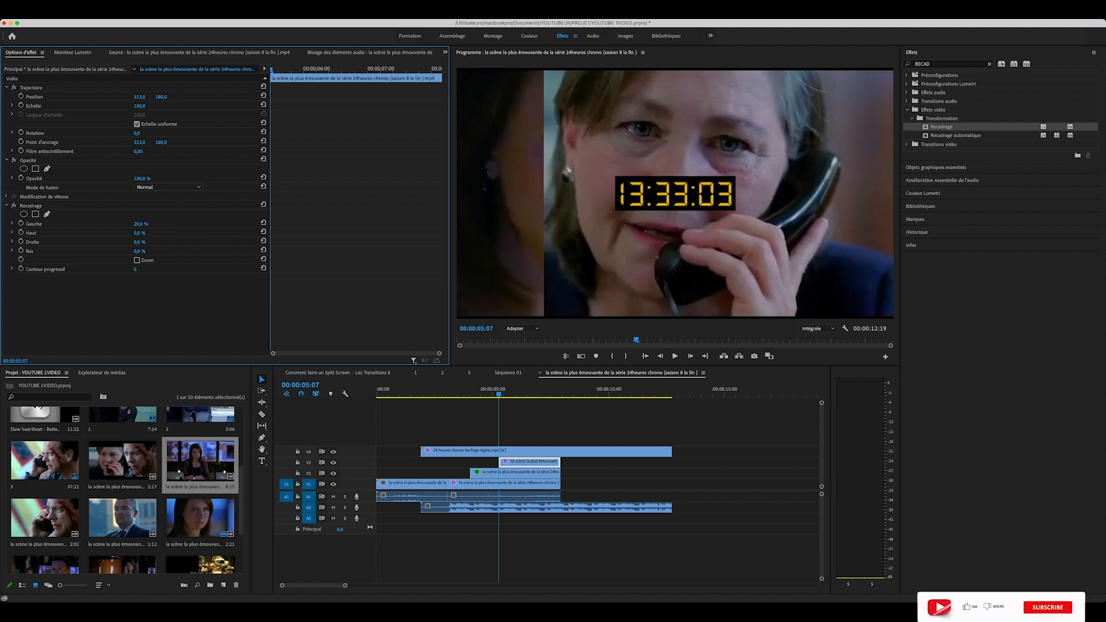
pyautogui.press('Return')
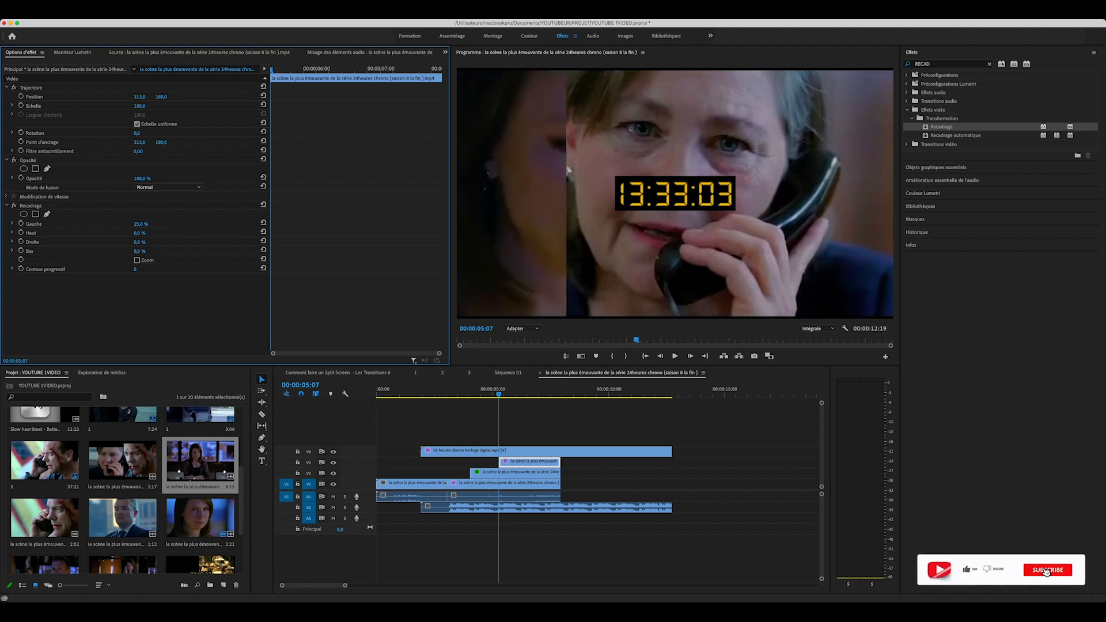
# Crop the phone woman's clip 20 % right, 15 % top and 10 % bottom
pyautogui.click(139, 242)
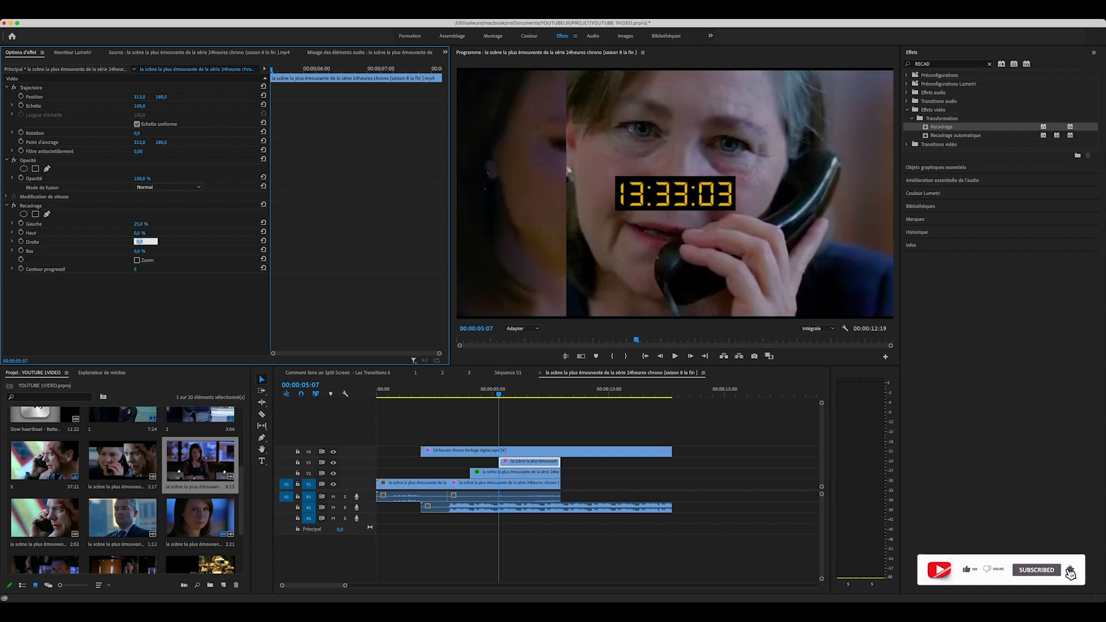
pyautogui.write('20')
pyautogui.press('Return')
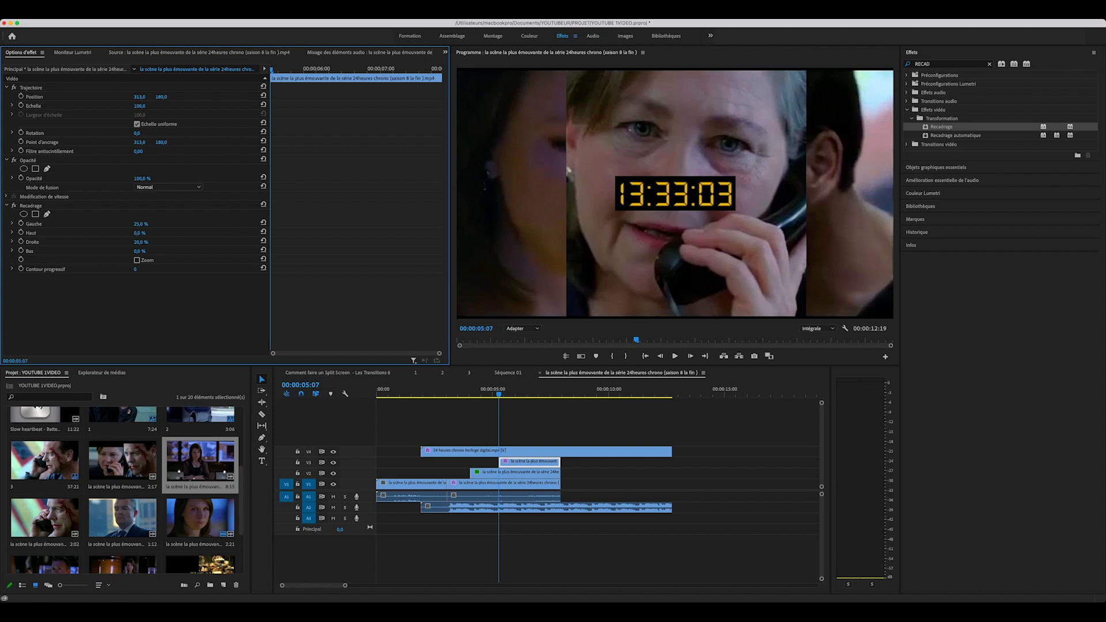
pyautogui.click(139, 233)
pyautogui.write('15')
pyautogui.press('Return')
pyautogui.click(139, 251)
pyautogui.press('Return')
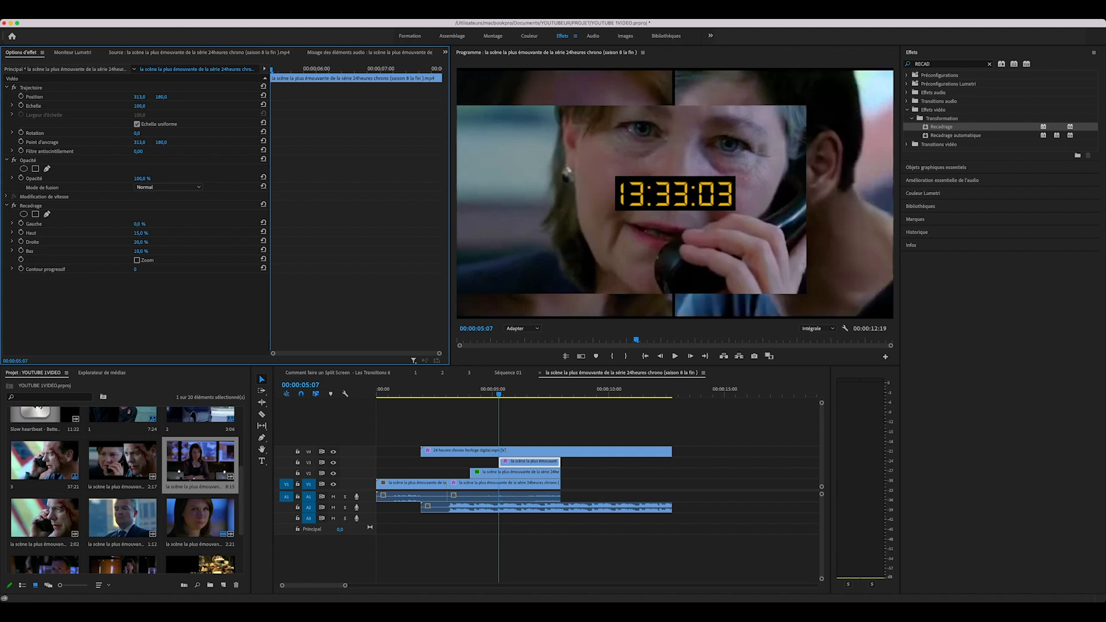
# Set the phone woman's clip position to 123, 213 and its left crop to 35 %
pyautogui.moveTo(161, 97); pyautogui.dragTo(48, 97)
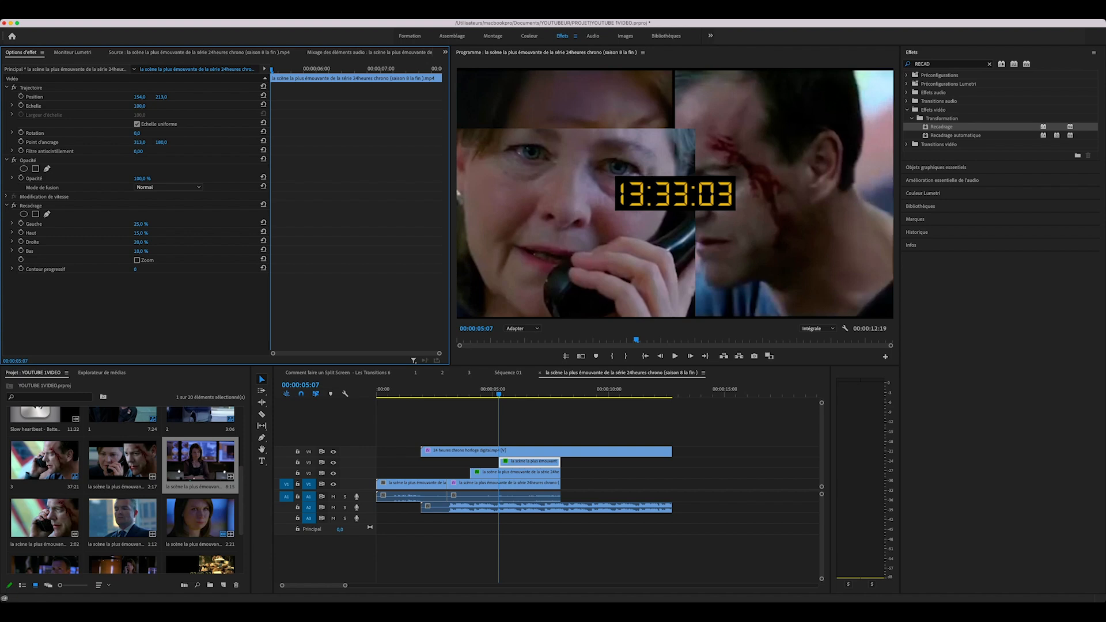
pyautogui.click(141, 225)
pyautogui.write('40')
pyautogui.press('Return')
pyautogui.click(141, 224)
pyautogui.write('35')
pyautogui.press('Return')
pyautogui.moveTo(140, 97)
pyautogui.mouseDown()
pyautogui.moveTo(111, 97)
pyautogui.moveTo(121, 97)
pyautogui.mouseUp()
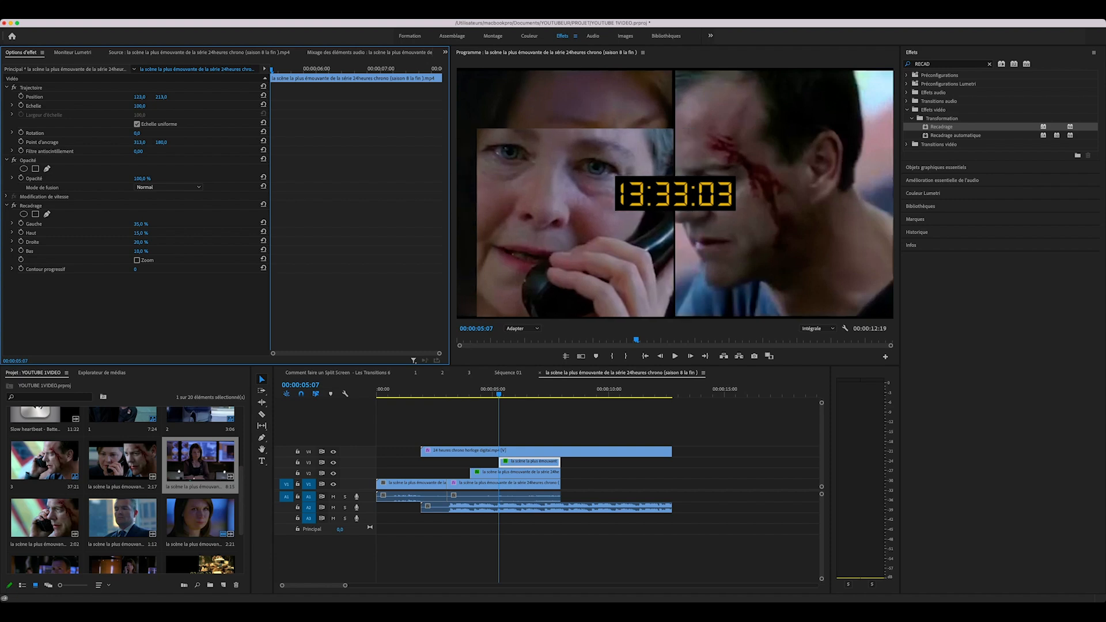
# Fine-tune the phone woman's clip with a left crop of 31 % and a horizontal position of 118
pyautogui.click(141, 224)
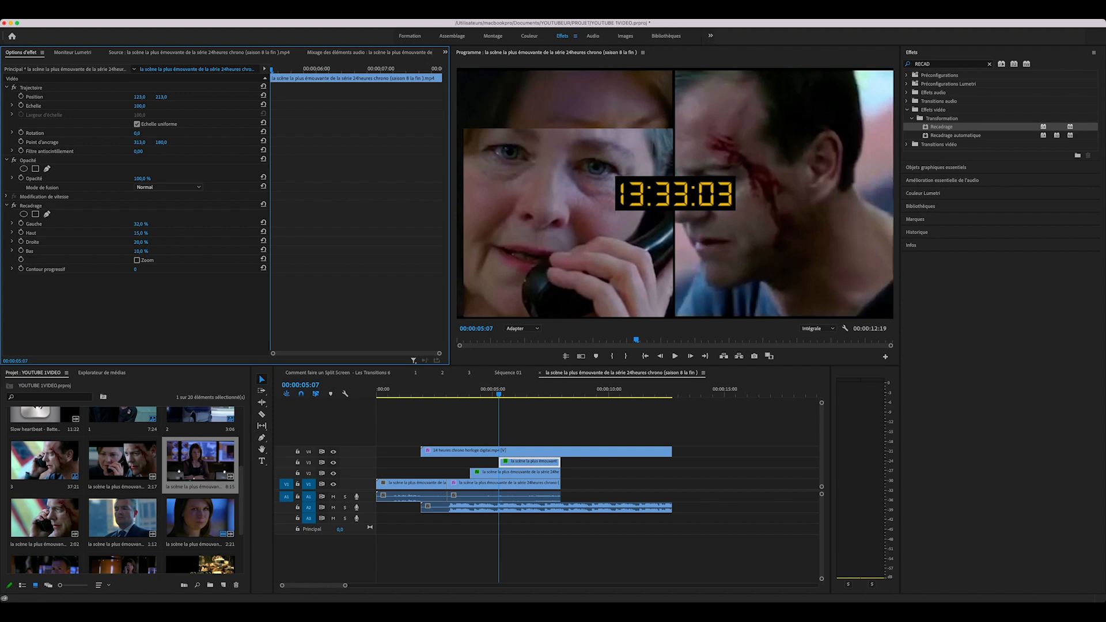
pyautogui.click(140, 225)
pyautogui.write('30')
pyautogui.press('Return')
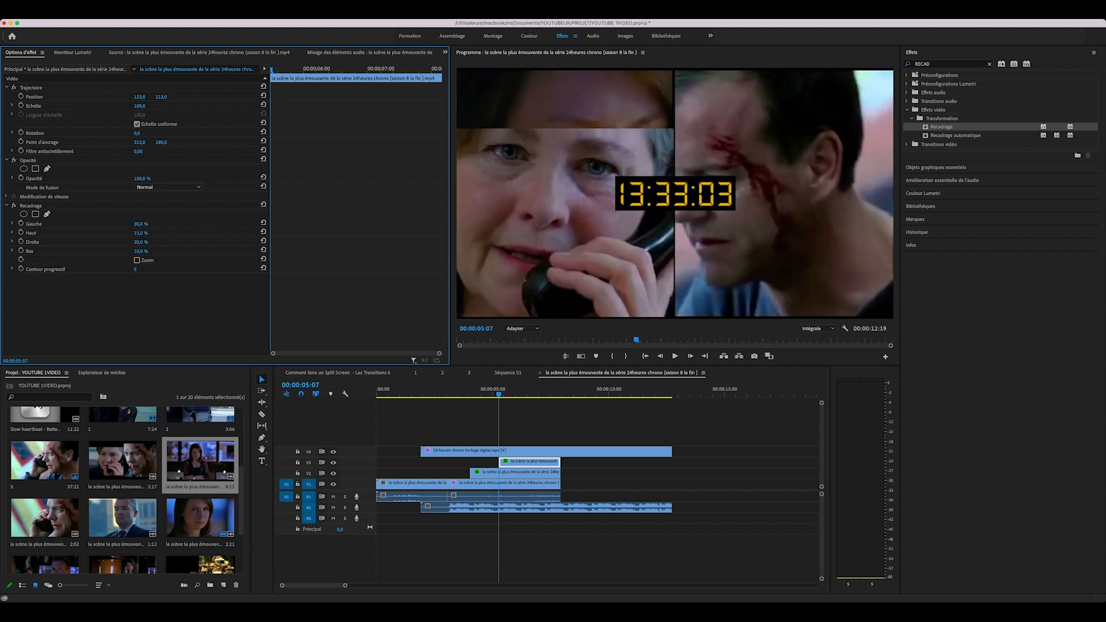
pyautogui.press('Return')
pyautogui.click(35, 96)
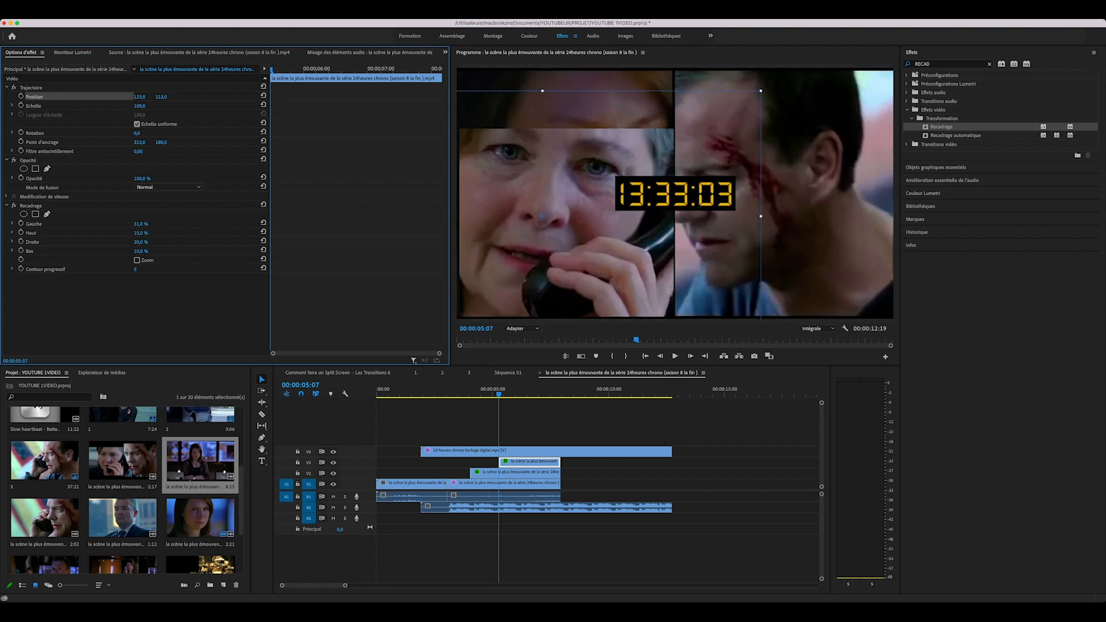
pyautogui.moveTo(139, 97); pyautogui.dragTo(136, 97)
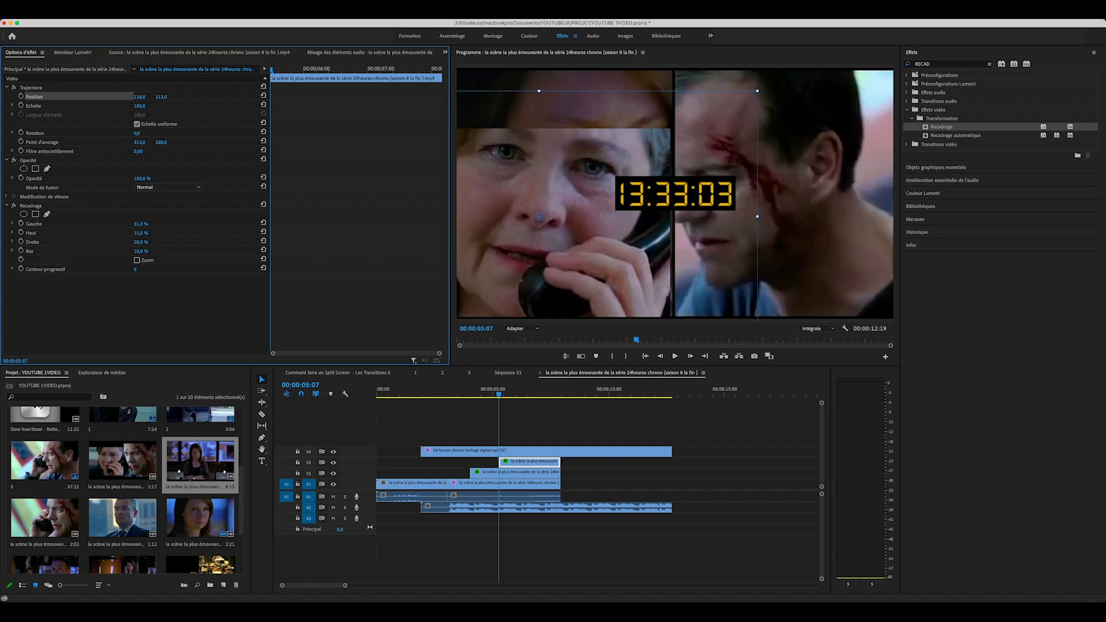
# Set the phone woman's clip to a 19 % right crop and a horizontal position of 115
pyautogui.click(140, 242)
pyautogui.write('21')
pyautogui.press('Return')
pyautogui.click(140, 242)
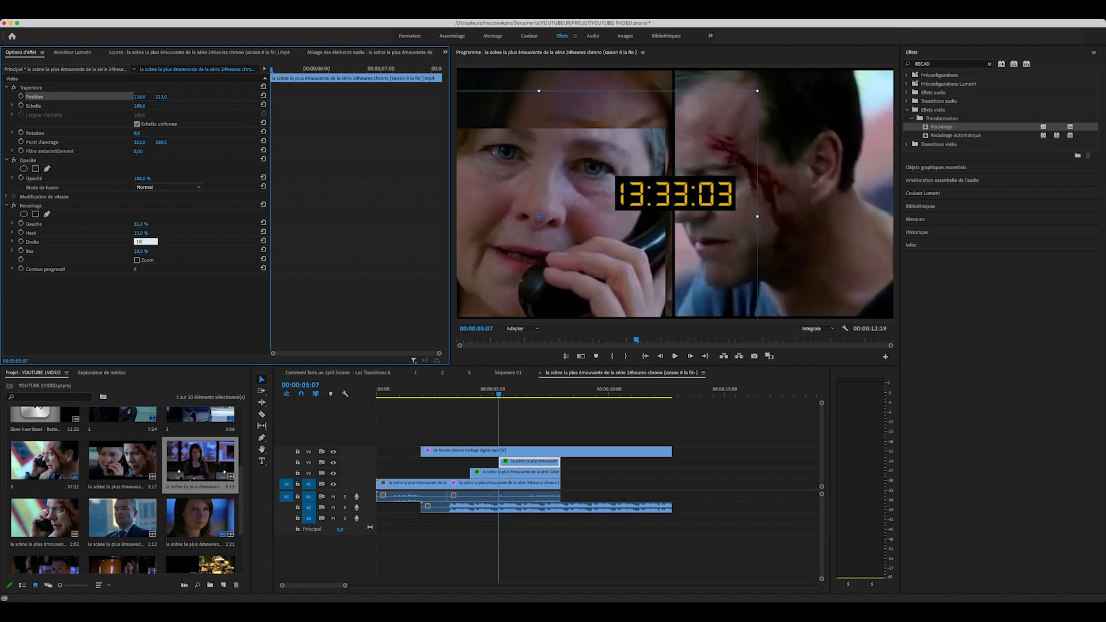
pyautogui.press('Return')
pyautogui.click(141, 242)
pyautogui.write('1')
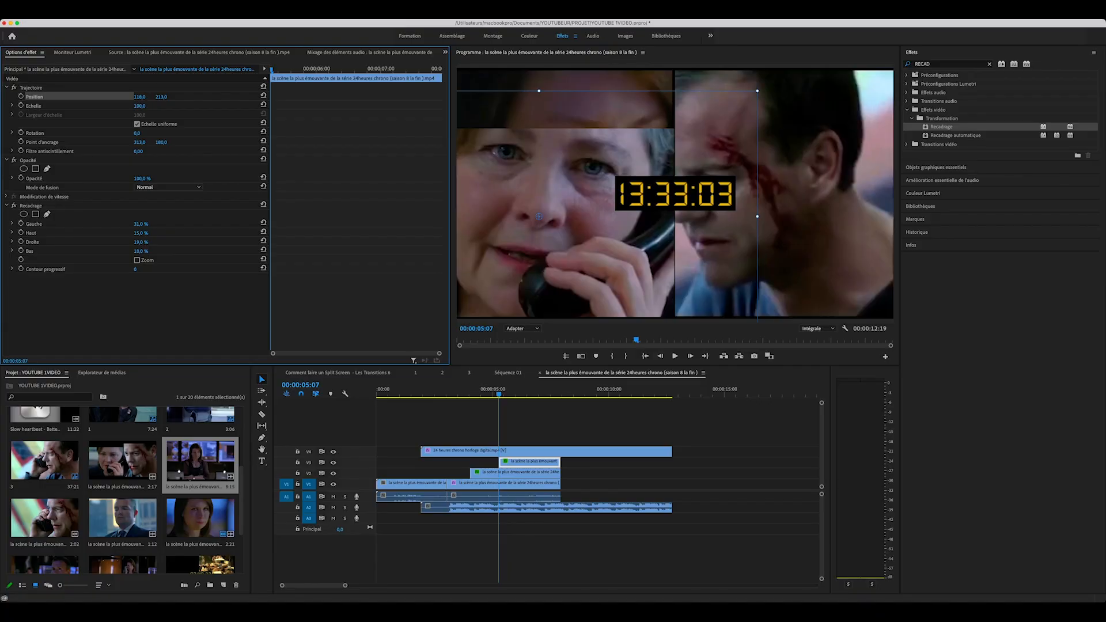
pyautogui.click(140, 242)
pyautogui.press('Return')
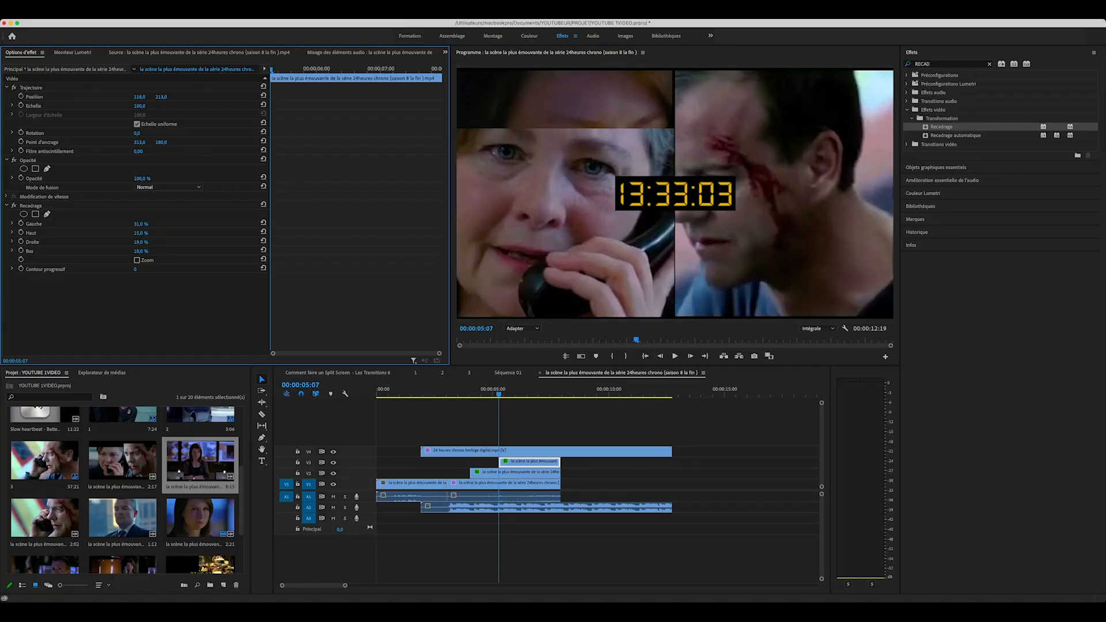
pyautogui.moveTo(139, 97); pyautogui.dragTo(137, 96)
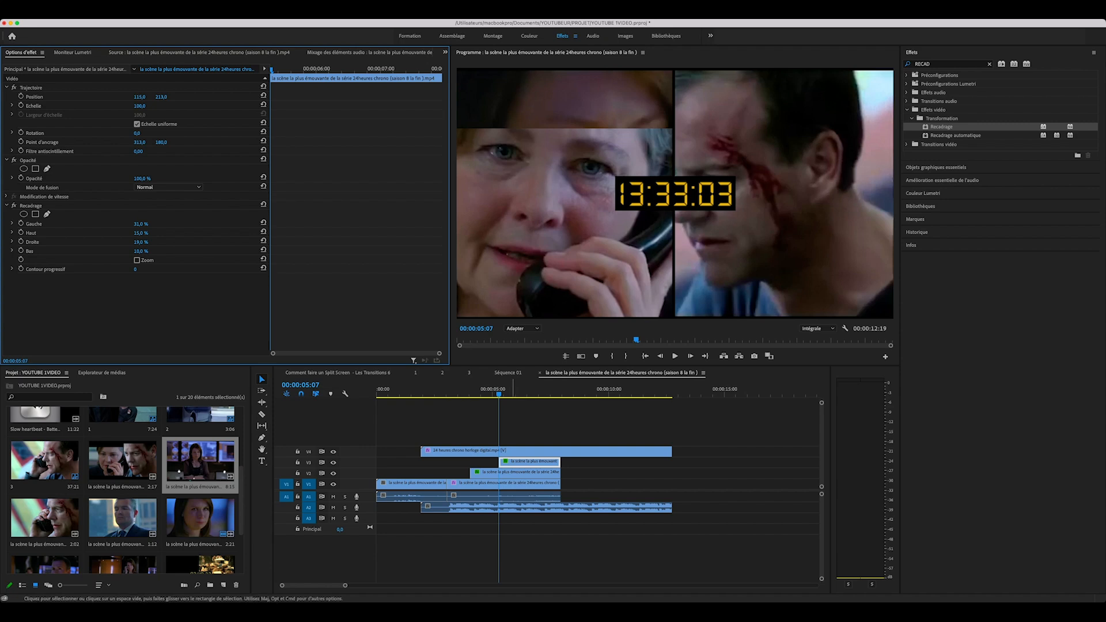
# End the V1 and V2 clips at 00:00:05:07 and lay the 1:12 clip's video on V2 from there to the V3 clip's end
pyautogui.moveTo(559, 473); pyautogui.dragTo(499, 473)
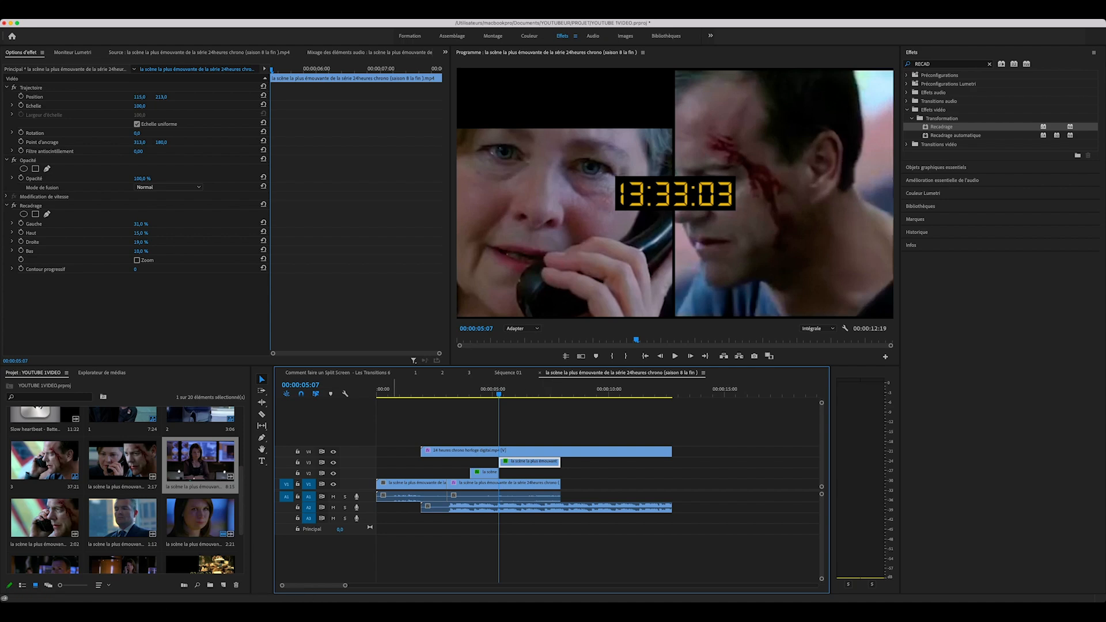
pyautogui.doubleClick(122, 518)
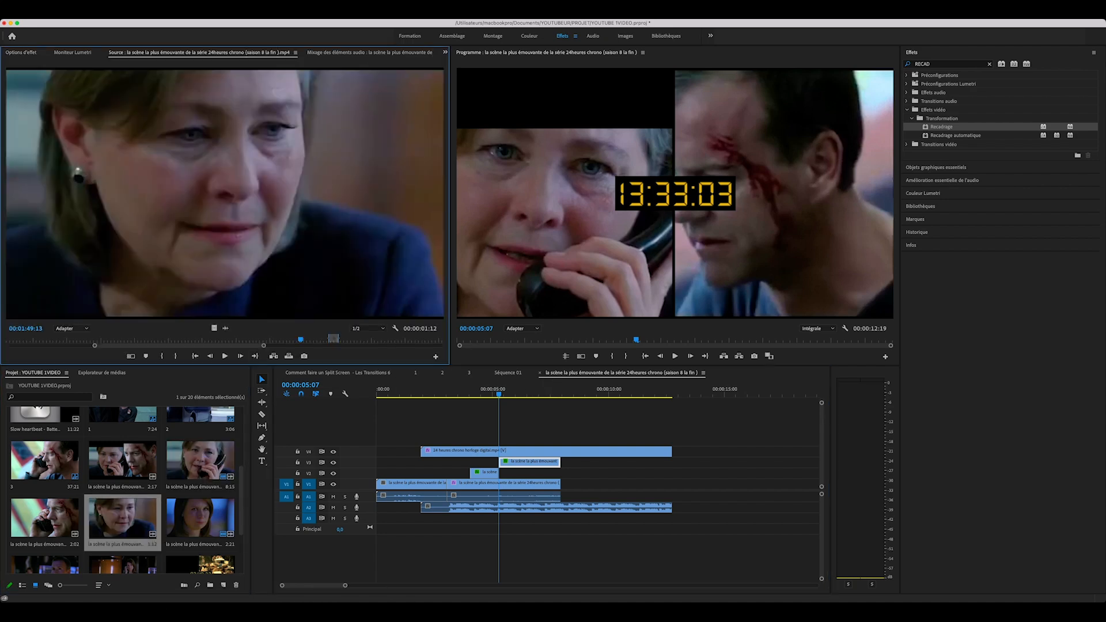
pyautogui.moveTo(215, 328); pyautogui.dragTo(500, 473)
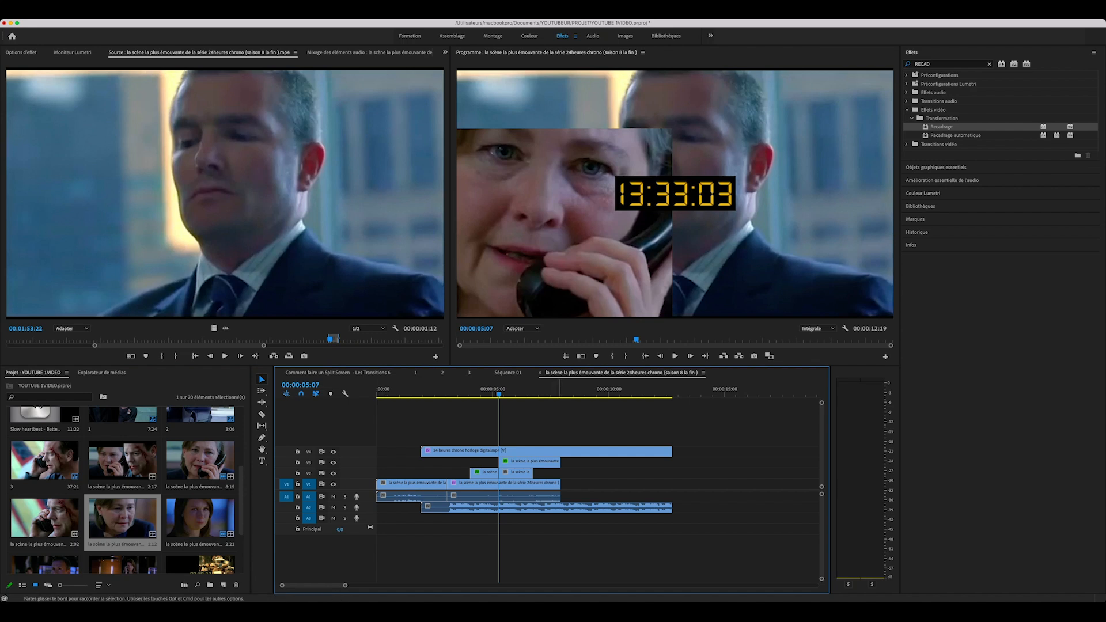
pyautogui.click(549, 484)
pyautogui.moveTo(559, 484)
pyautogui.mouseDown()
pyautogui.moveTo(499, 484)
pyautogui.moveTo(561, 473)
pyautogui.mouseUp()
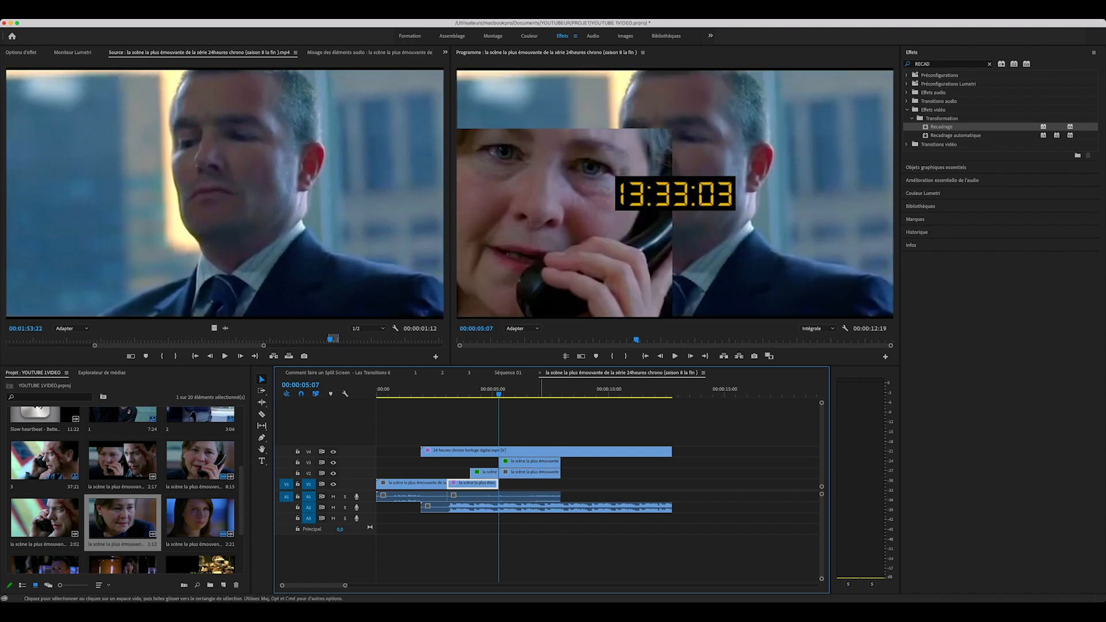
# Apply the Recadrage effect to the new V2 clip of the suited man and set its left crop to 25 %
pyautogui.click(528, 394)
pyautogui.click(533, 474)
pyautogui.click(941, 127)
pyautogui.moveTo(941, 127); pyautogui.dragTo(525, 472)
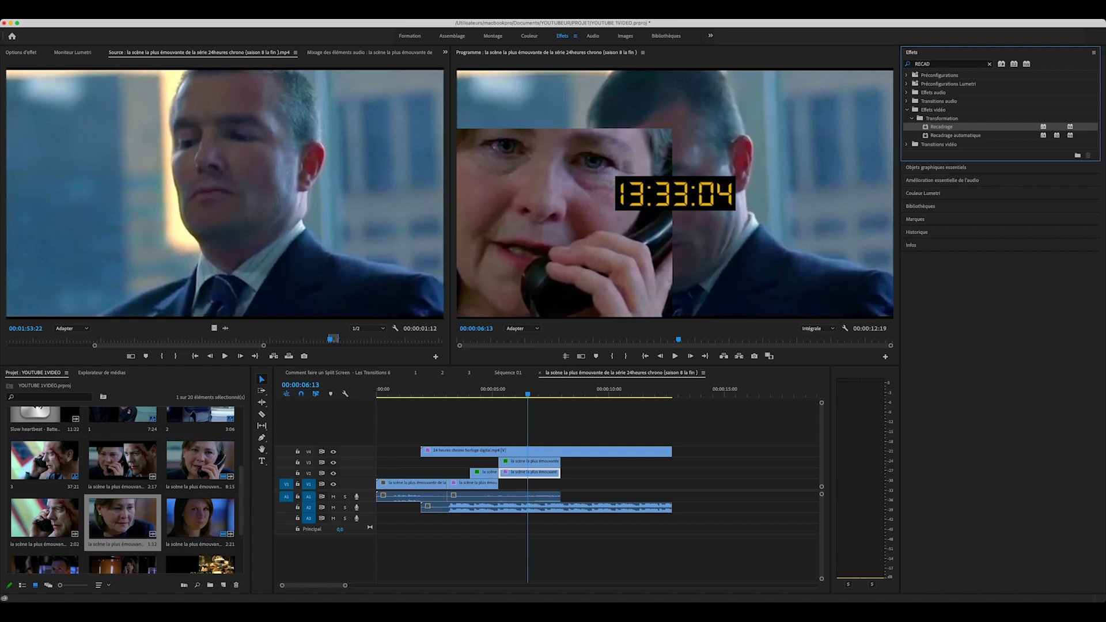
pyautogui.click(21, 52)
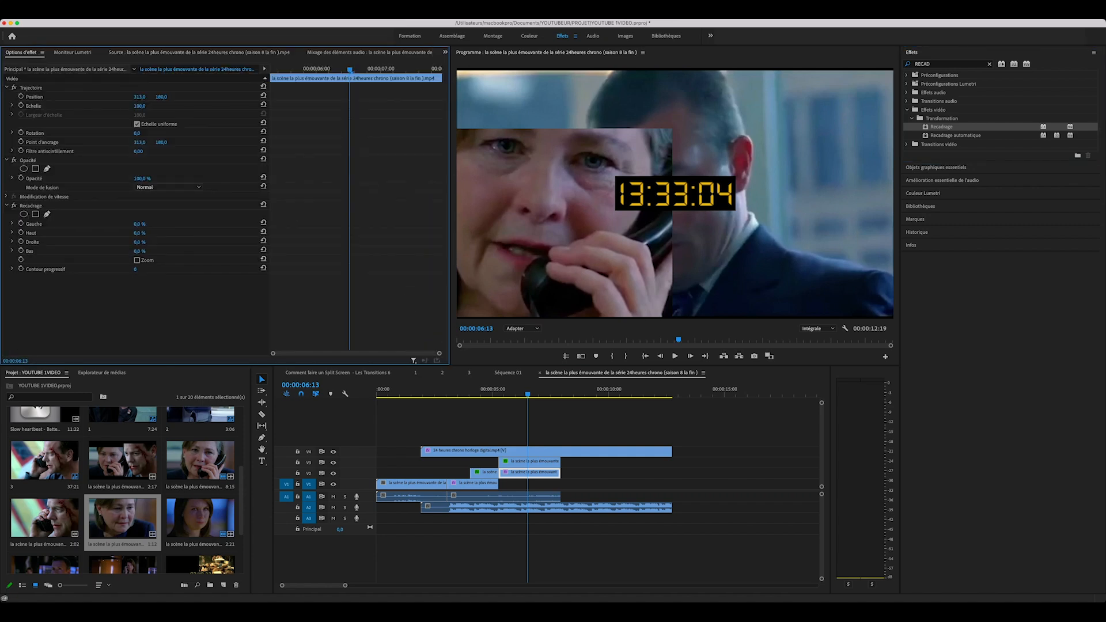
pyautogui.click(140, 223)
pyautogui.press('Return')
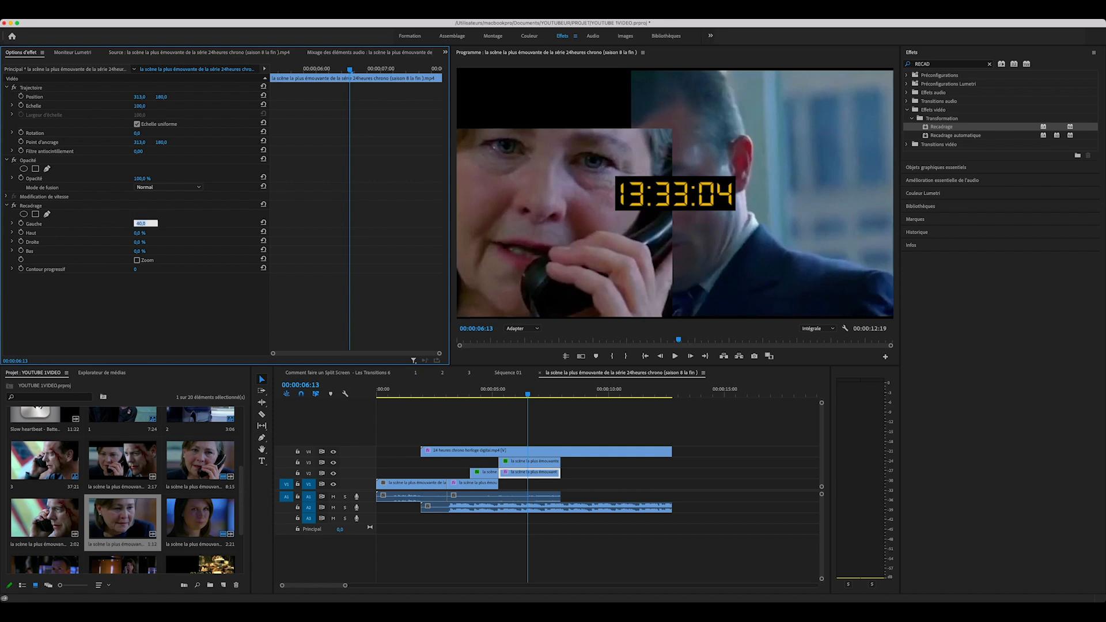
pyautogui.press('Return')
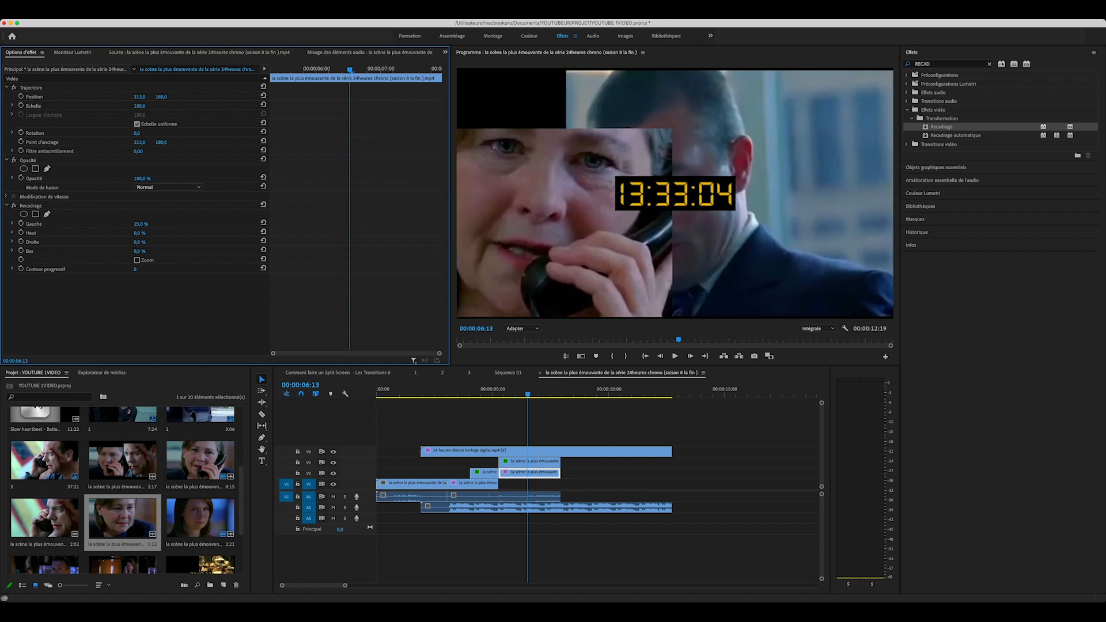
# Shift the suited man's clip to horizontal position 468 and adjust its right and bottom crops, cropping 25 % off the bottom
pyautogui.moveTo(139, 97); pyautogui.dragTo(228, 97)
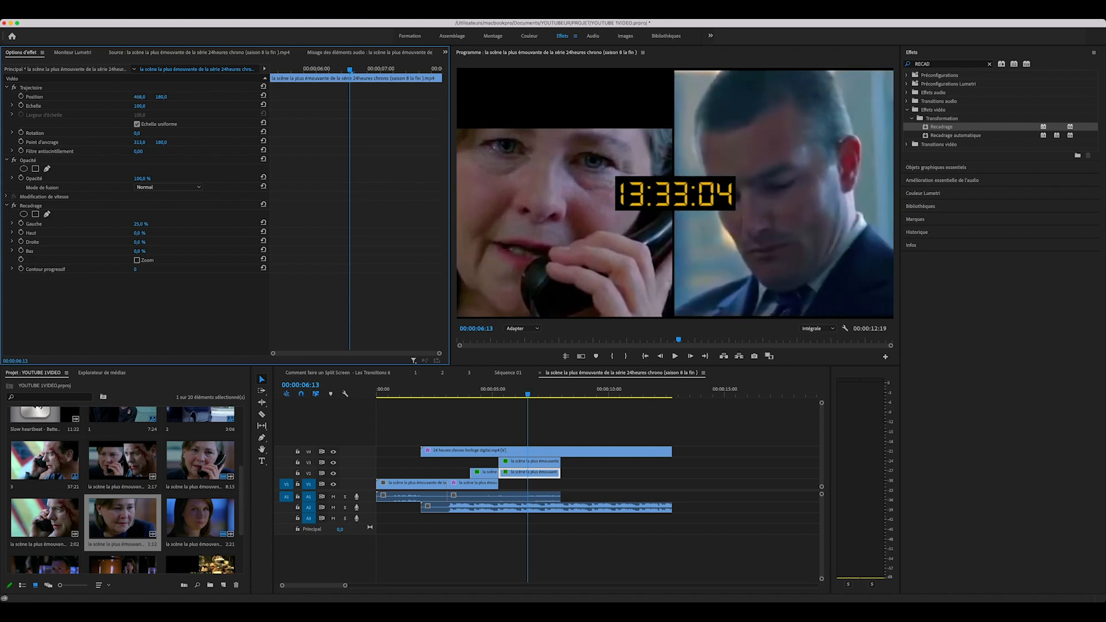
pyautogui.click(139, 242)
pyautogui.write('40')
pyautogui.press('Return')
pyautogui.click(140, 242)
pyautogui.write('3')
pyautogui.write('0')
pyautogui.press('Return')
pyautogui.write('35')
pyautogui.press('Return')
pyautogui.write('25')
pyautogui.press('Return')
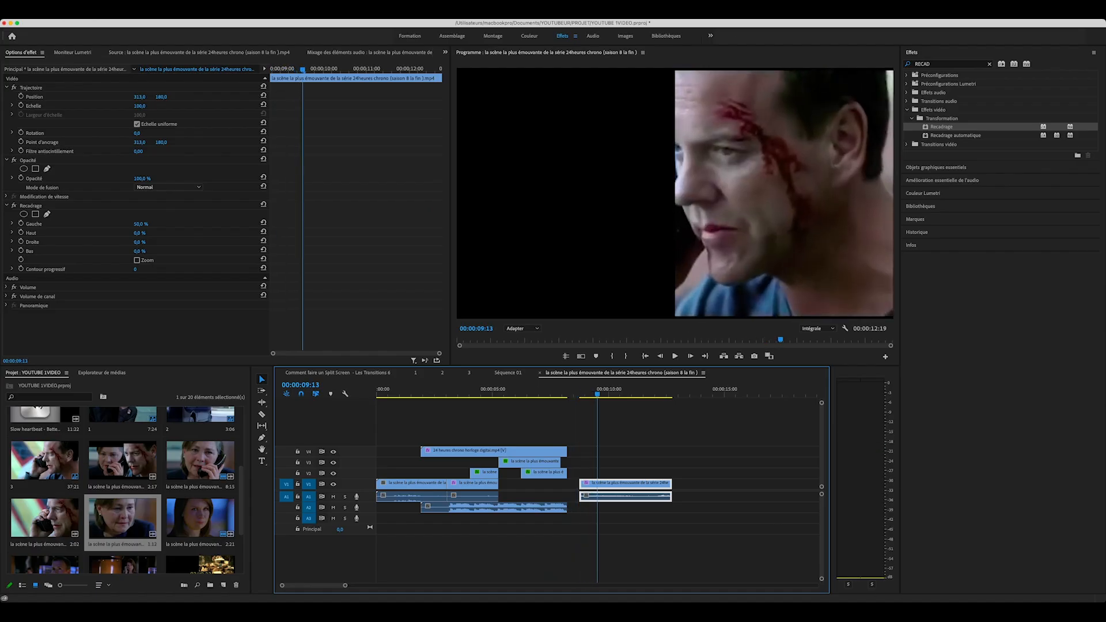
# Trim the start of the closing V1 clip of the injured man and place it directly after the clock clip
pyautogui.moveTo(581, 485); pyautogui.dragTo(598, 484)
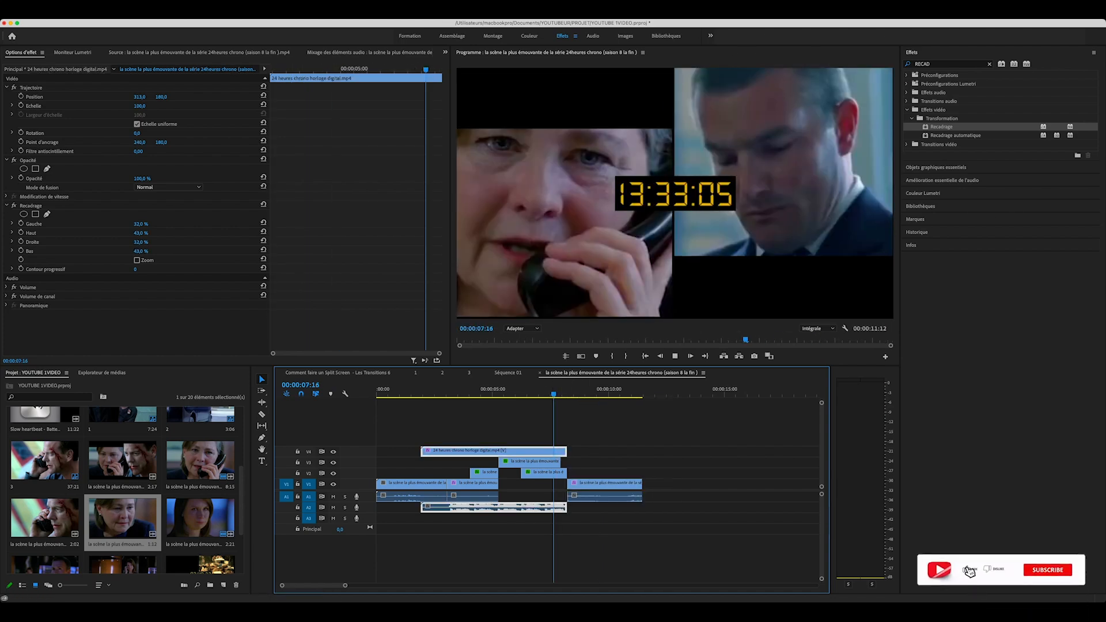
pyautogui.press('space')
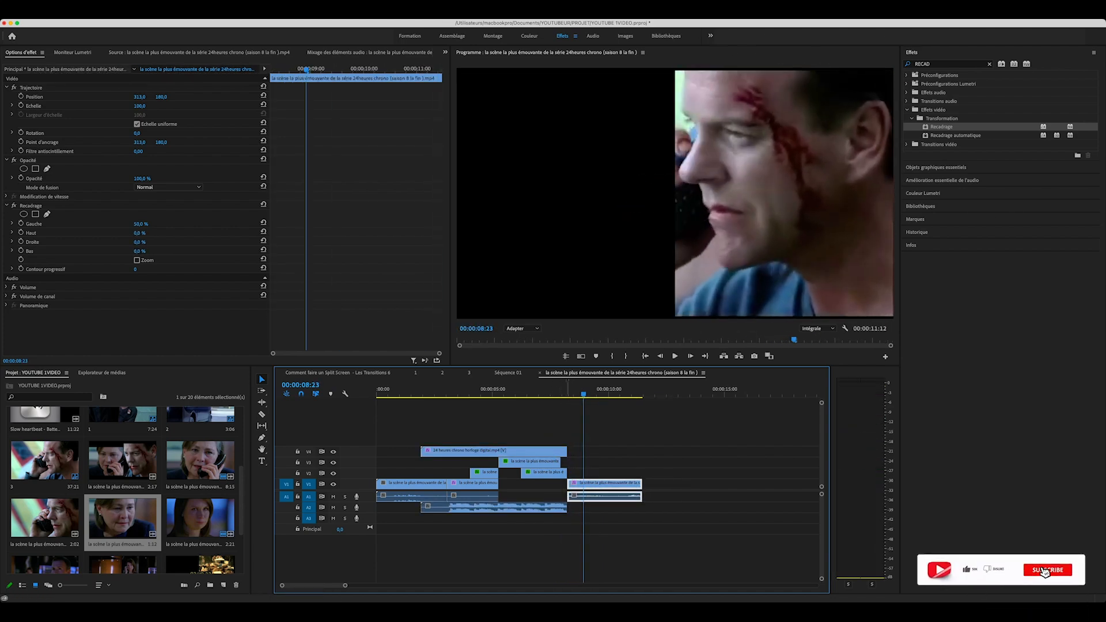
pyautogui.click(569, 394)
pyautogui.moveTo(576, 484); pyautogui.dragTo(579, 485)
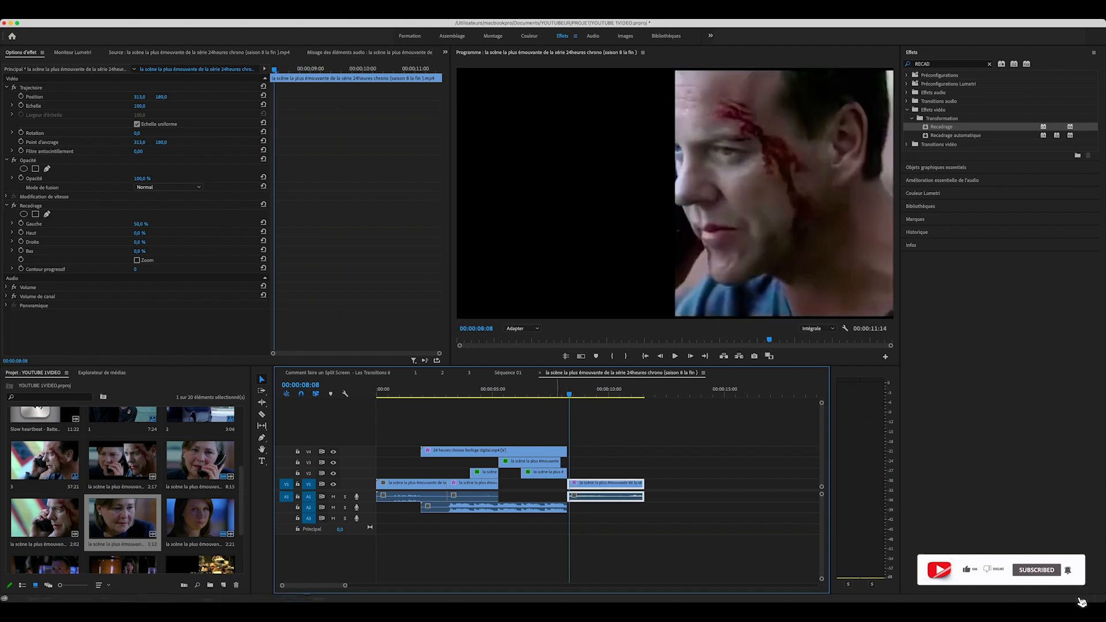
pyautogui.press('space')
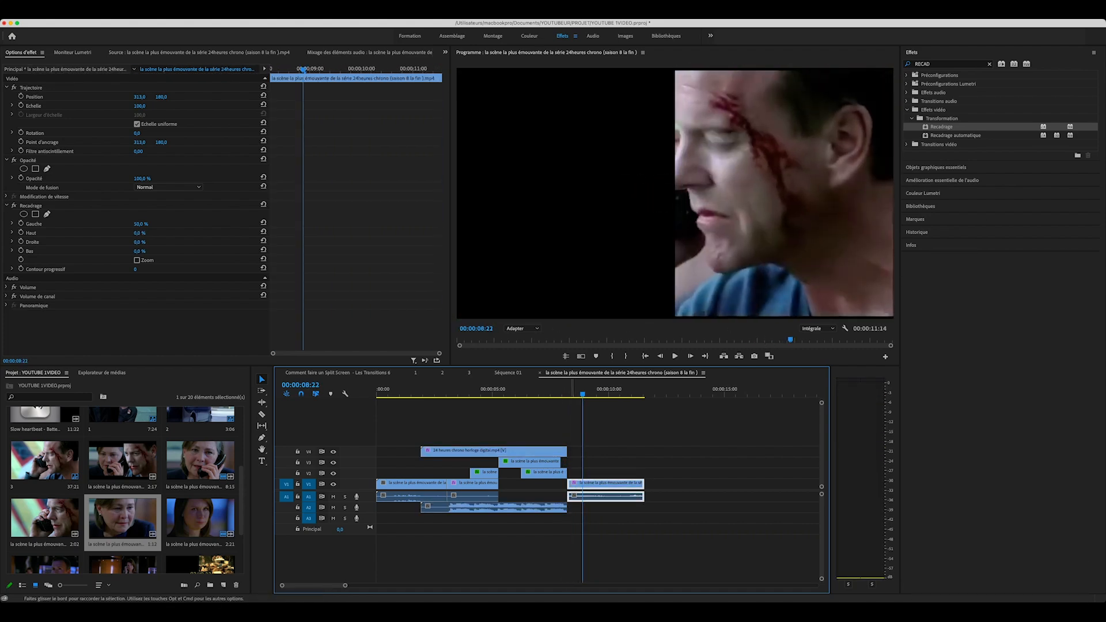
# Add the default transitions at the closing clip's start, delete the video dissolve to keep only the audio fade, and play the junction
pyautogui.click(569, 487)
pyautogui.hotkey('shift', 'd')
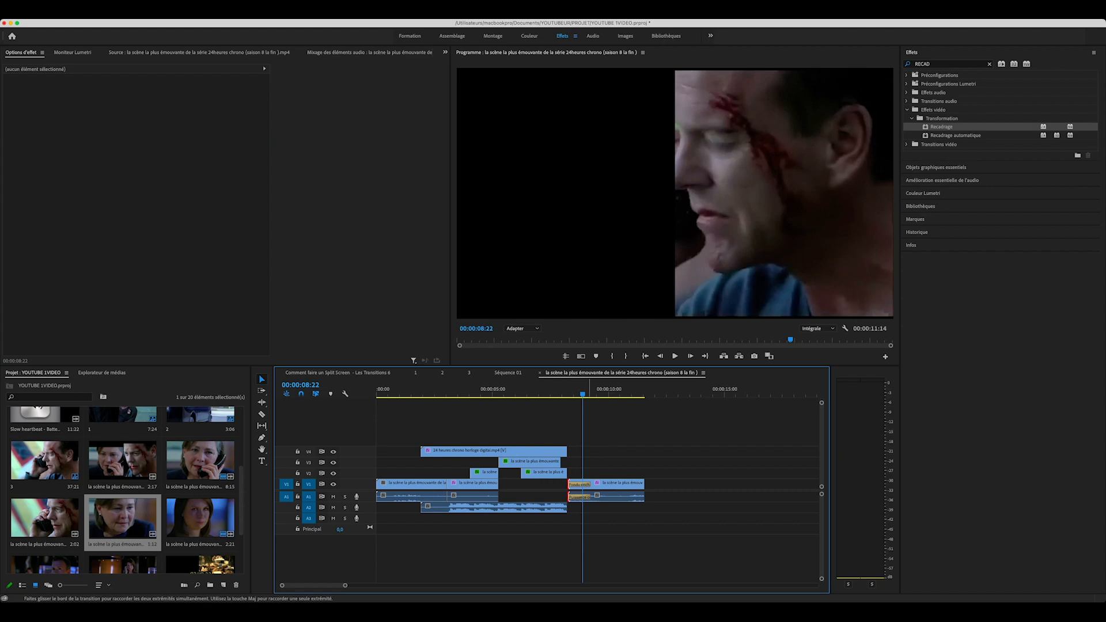
pyautogui.moveTo(594, 486)
pyautogui.mouseDown()
pyautogui.moveTo(609, 485)
pyautogui.moveTo(576, 486)
pyautogui.moveTo(587, 496)
pyautogui.moveTo(603, 484)
pyautogui.mouseUp()
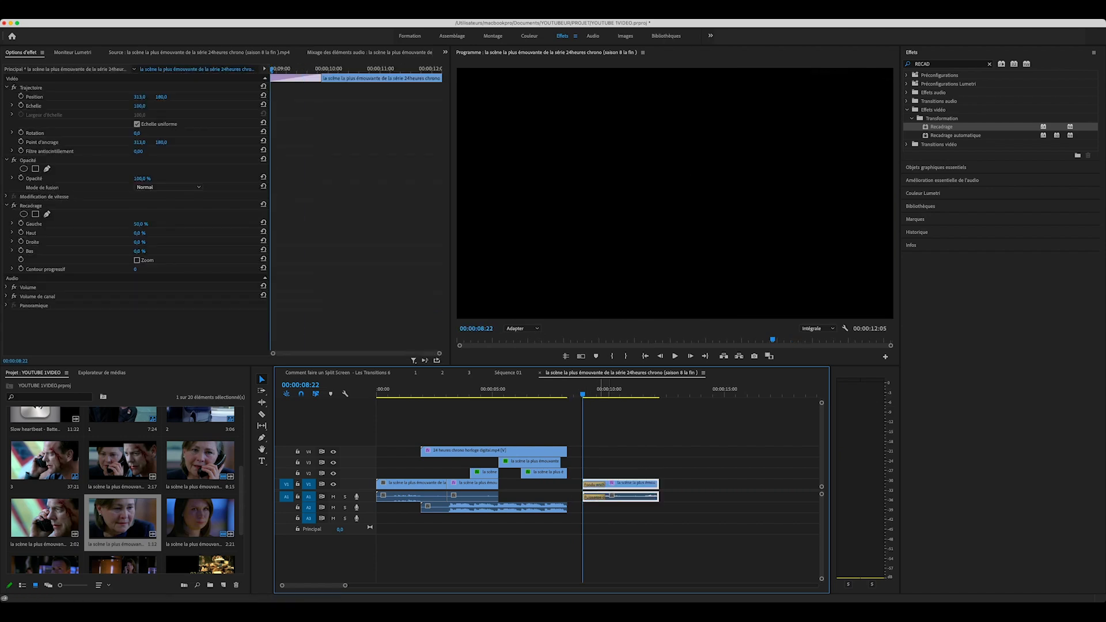
pyautogui.click(598, 486)
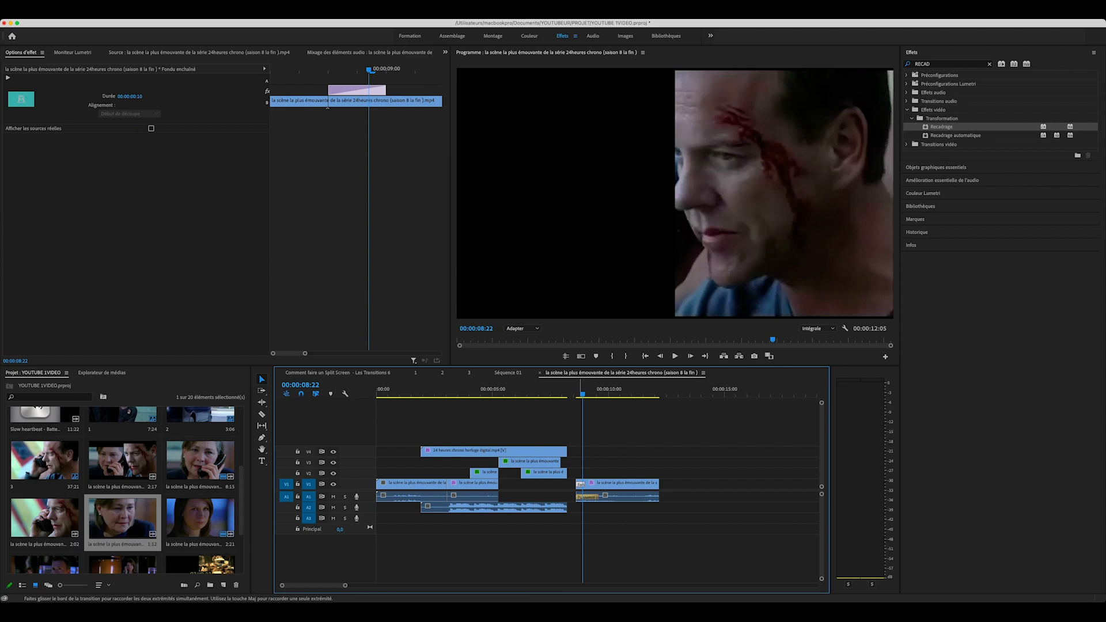
pyautogui.press('Delete')
pyautogui.moveTo(582, 395); pyautogui.dragTo(556, 394)
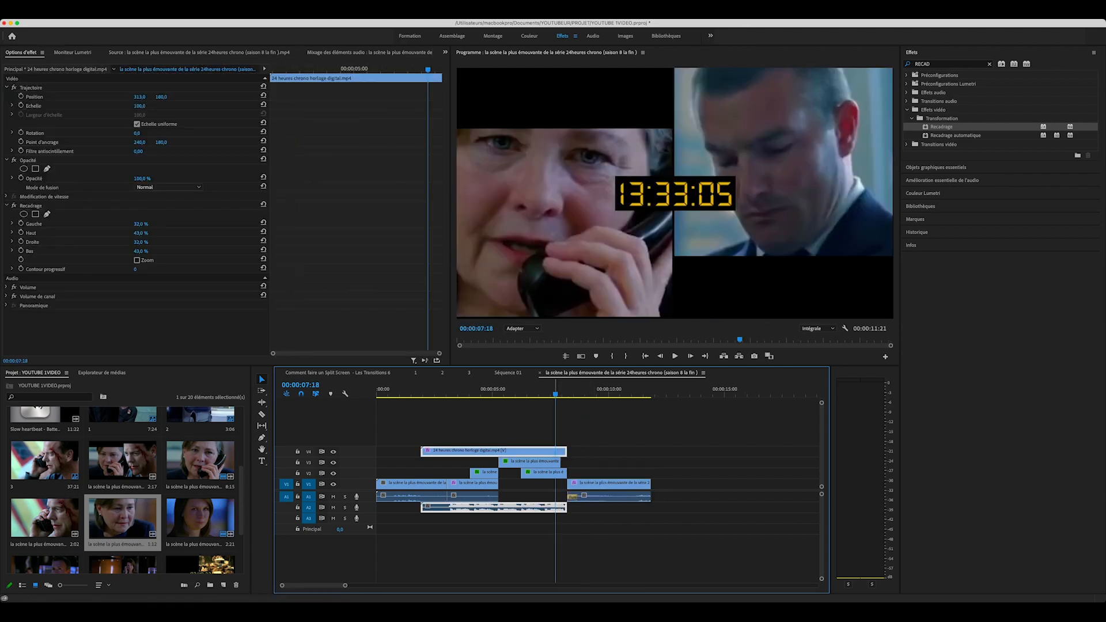
pyautogui.press('space')
pyautogui.press('space')
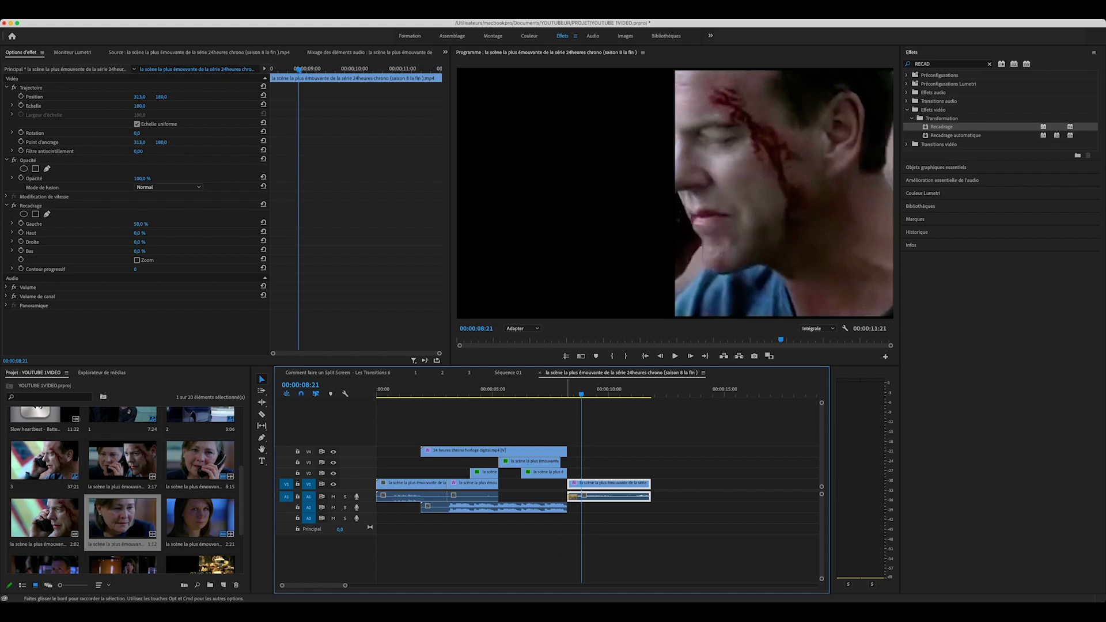
# Add the default audio transition at the clock sound's end and crossfade it with the closing clip's audio on the same track
pyautogui.click(567, 452)
pyautogui.hotkey('shift', 'd')
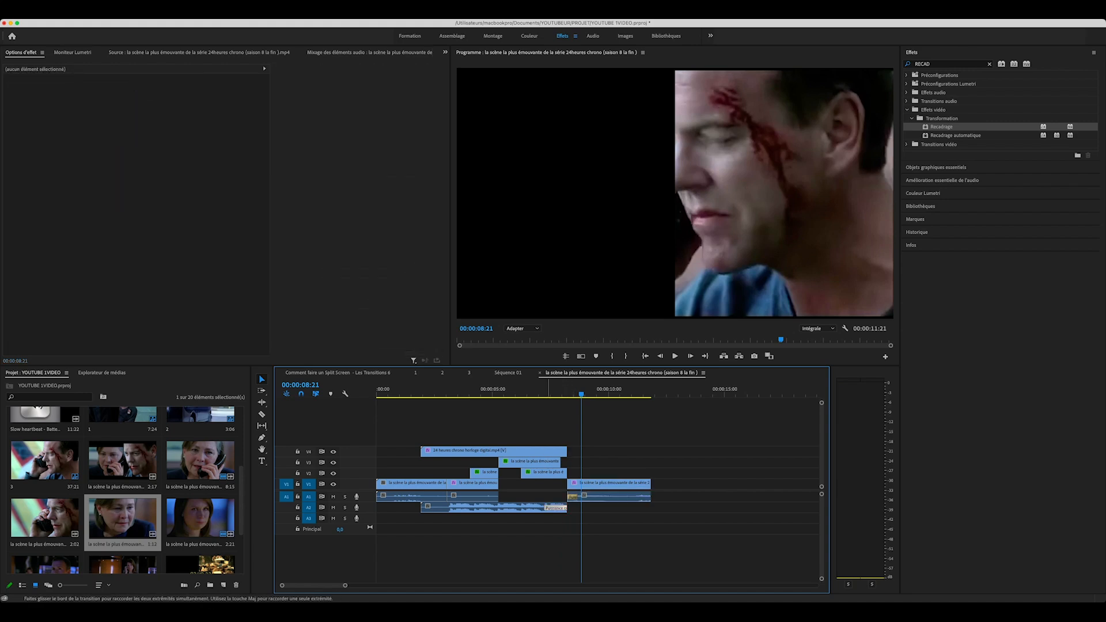
pyautogui.click(564, 508)
pyautogui.moveTo(583, 499); pyautogui.dragTo(584, 509)
pyautogui.click(569, 508)
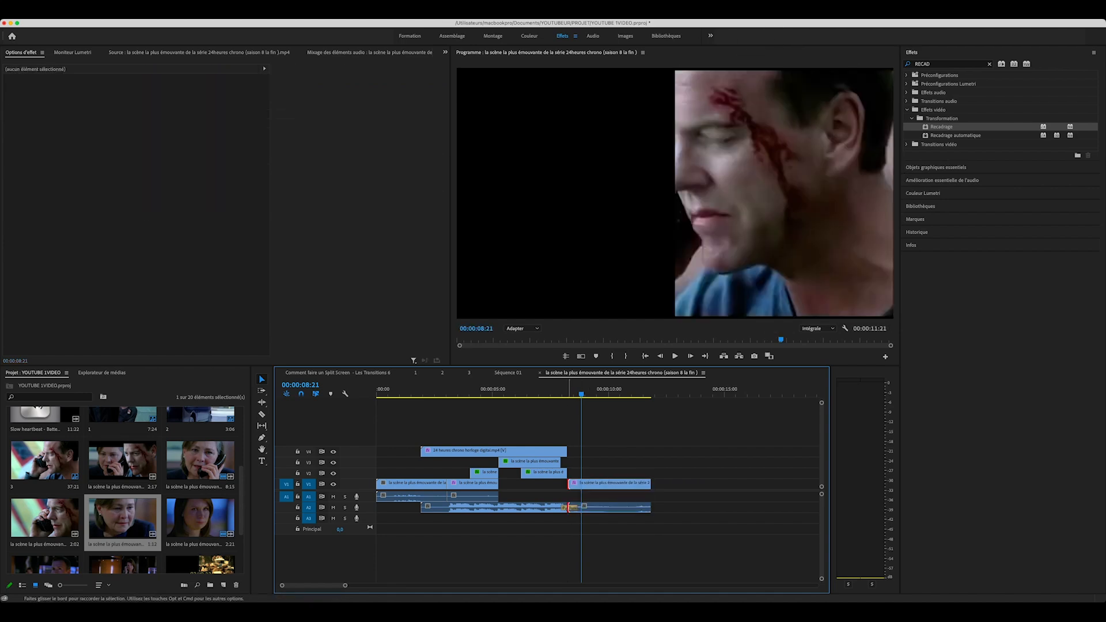
pyautogui.press('super+d')
pyautogui.moveTo(574, 508); pyautogui.dragTo(572, 508)
pyautogui.click(576, 485)
pyautogui.press('Delete')
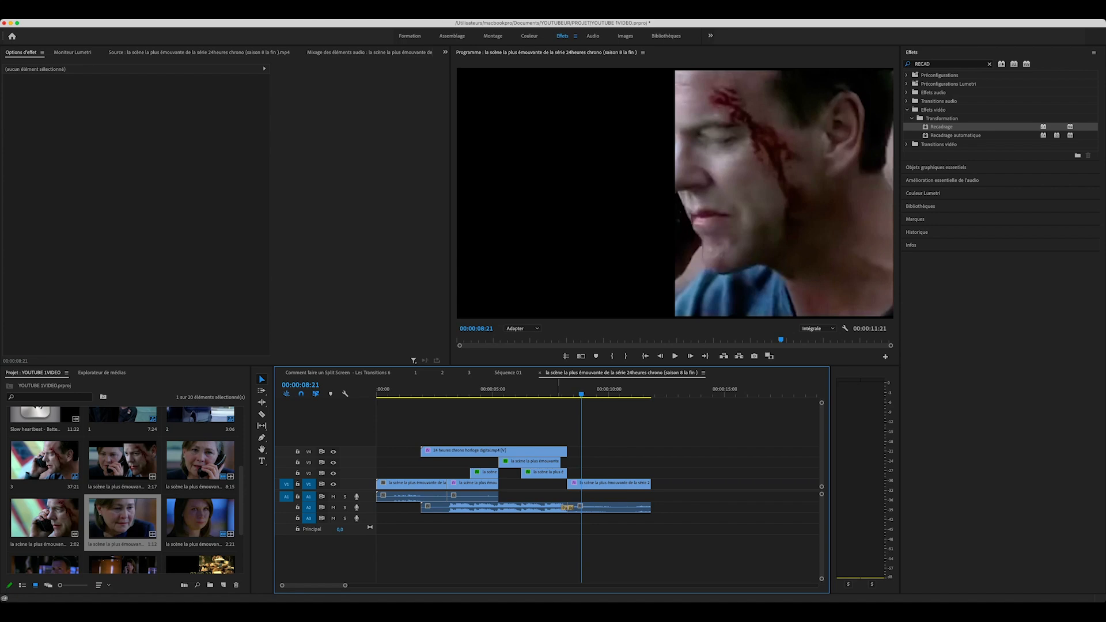
# Move the closing clip's audio to the track below the clock's sound and extend its start so the two overlap
pyautogui.click(546, 452)
pyautogui.click(542, 390)
pyautogui.press('space')
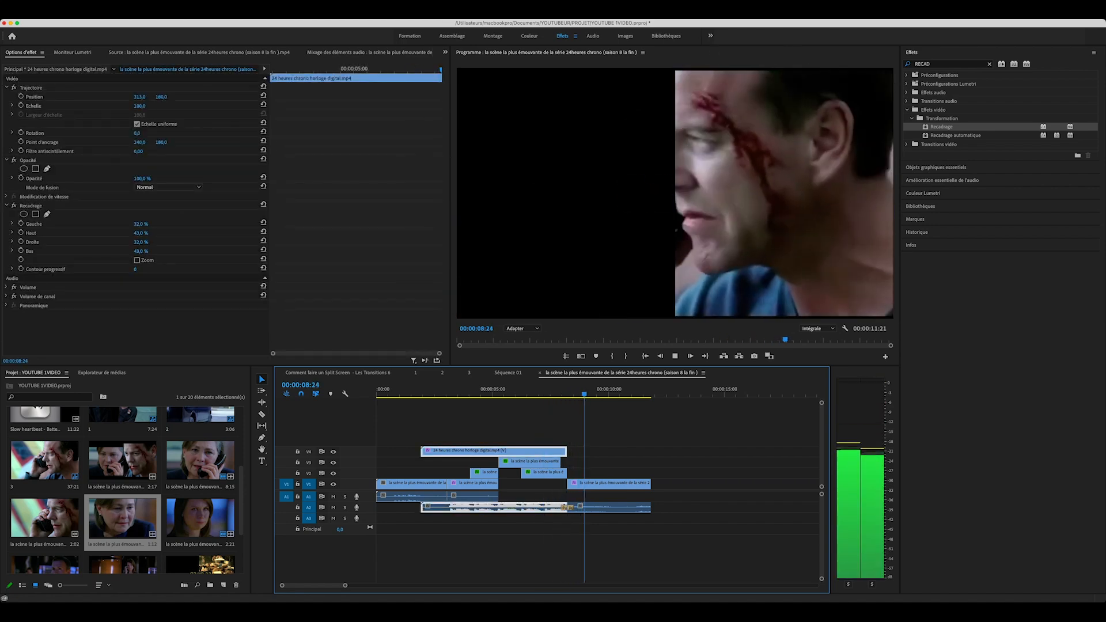
pyautogui.press('space')
pyautogui.moveTo(586, 508); pyautogui.dragTo(585, 519)
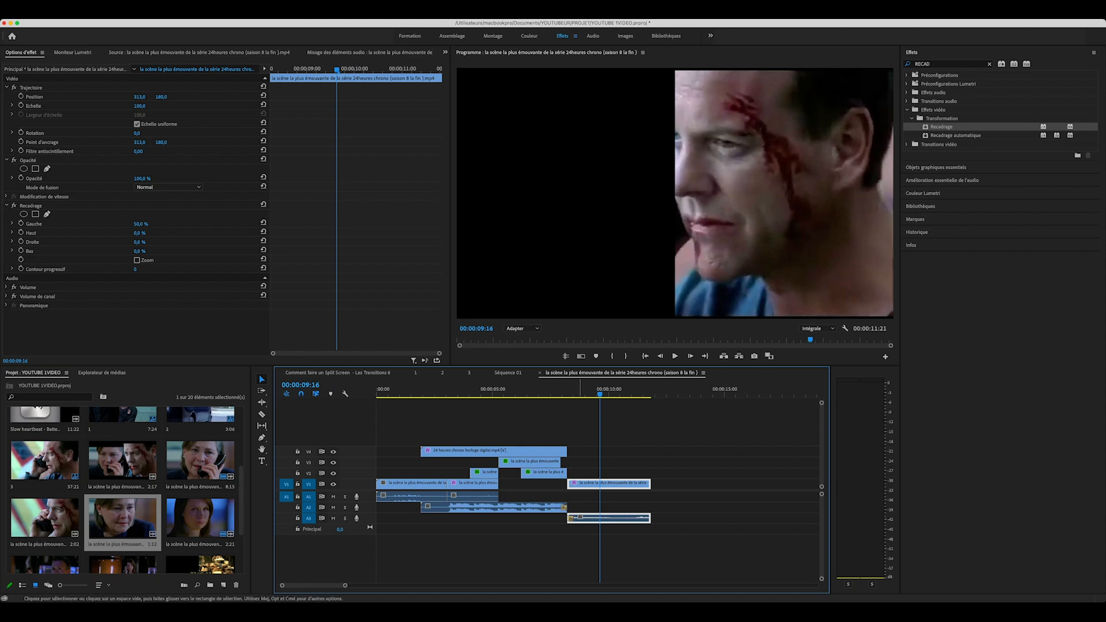
pyautogui.click(590, 541)
pyautogui.click(586, 518)
pyautogui.moveTo(569, 519); pyautogui.dragTo(563, 519)
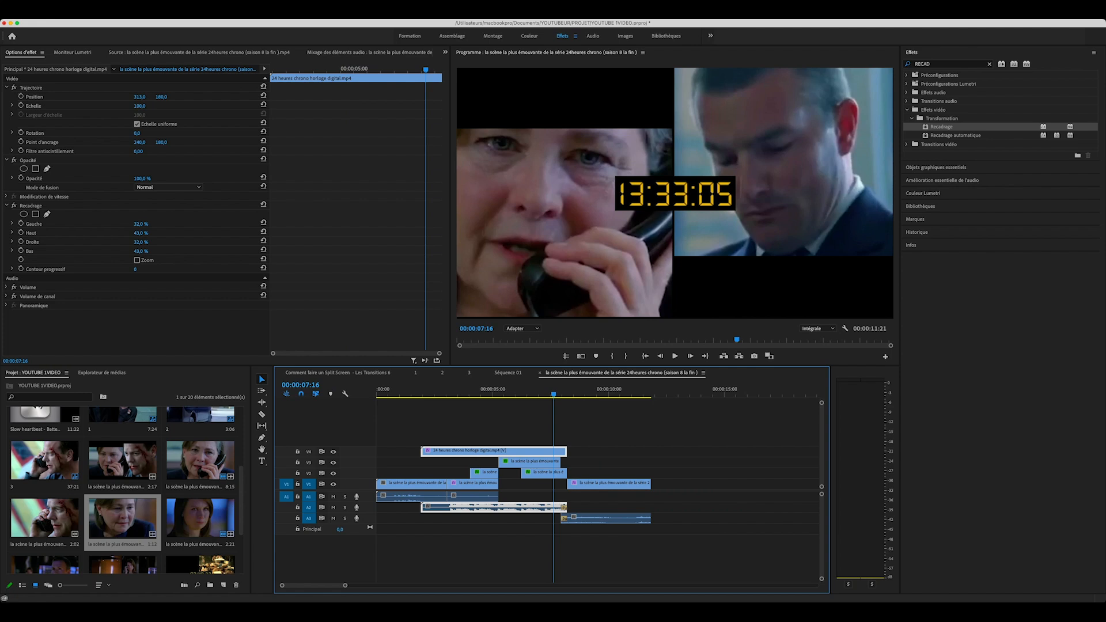
# Lengthen the constant-power fade at the start of the closing clip's audio to 00:00:00:12 and play the transition
pyautogui.press('=')
pyautogui.click(621, 519)
pyautogui.click(628, 518)
pyautogui.click(623, 518)
pyautogui.moveTo(626, 518); pyautogui.dragTo(642, 518)
pyautogui.press('space')
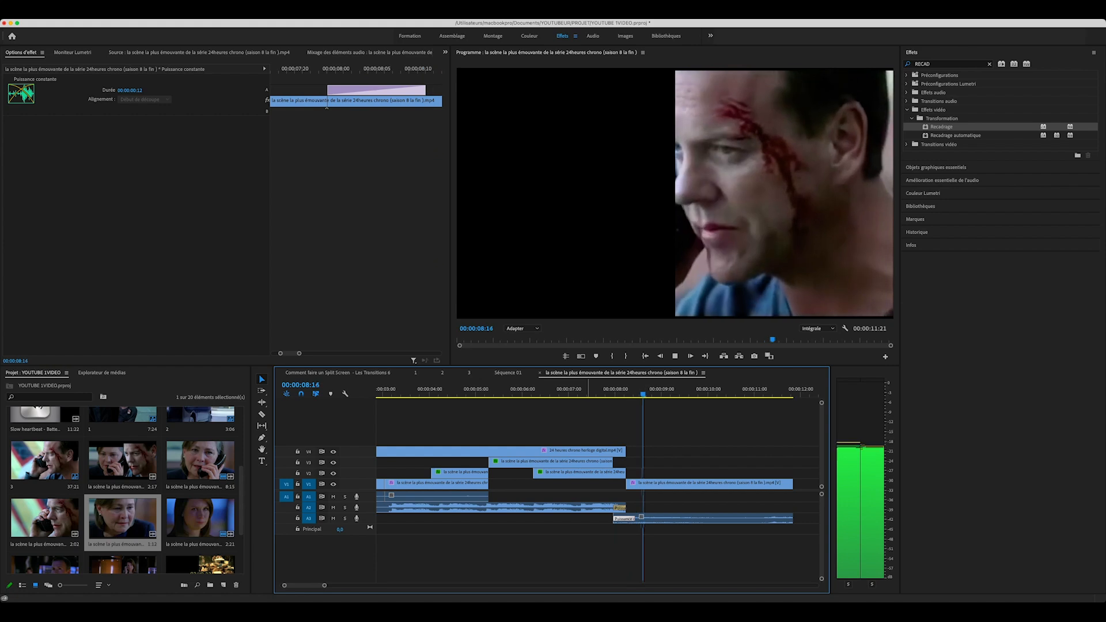
pyautogui.press('space')
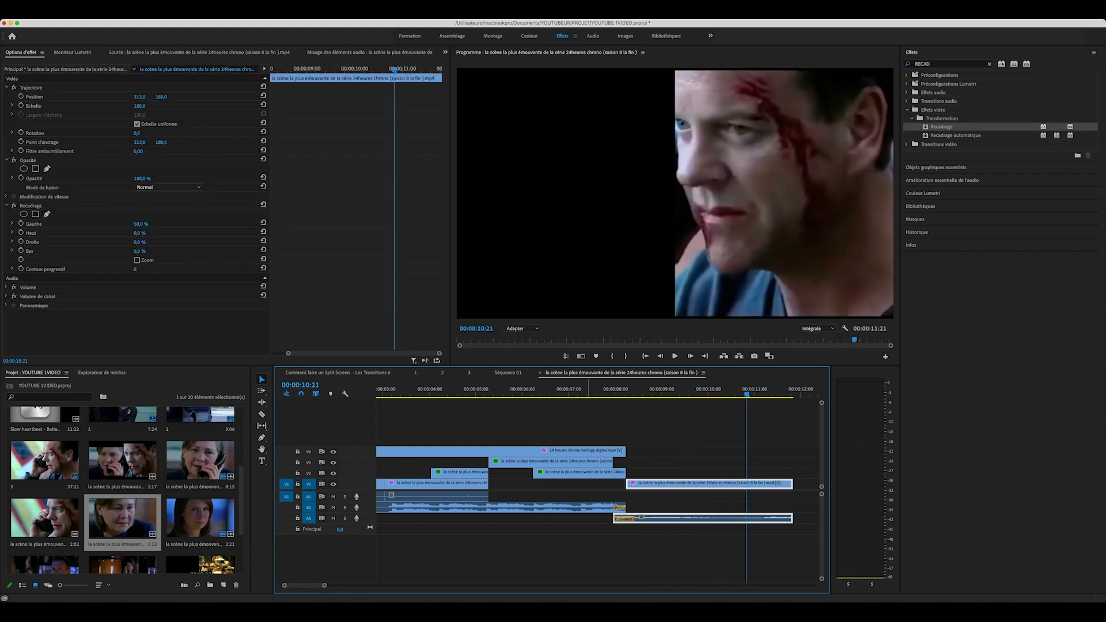
# Extend the end of the closing clip to 00:00:14:06 and play its last seconds to find the cut point
pyautogui.press('=')
pyautogui.press('-')
pyautogui.press('-')
pyautogui.press('-')
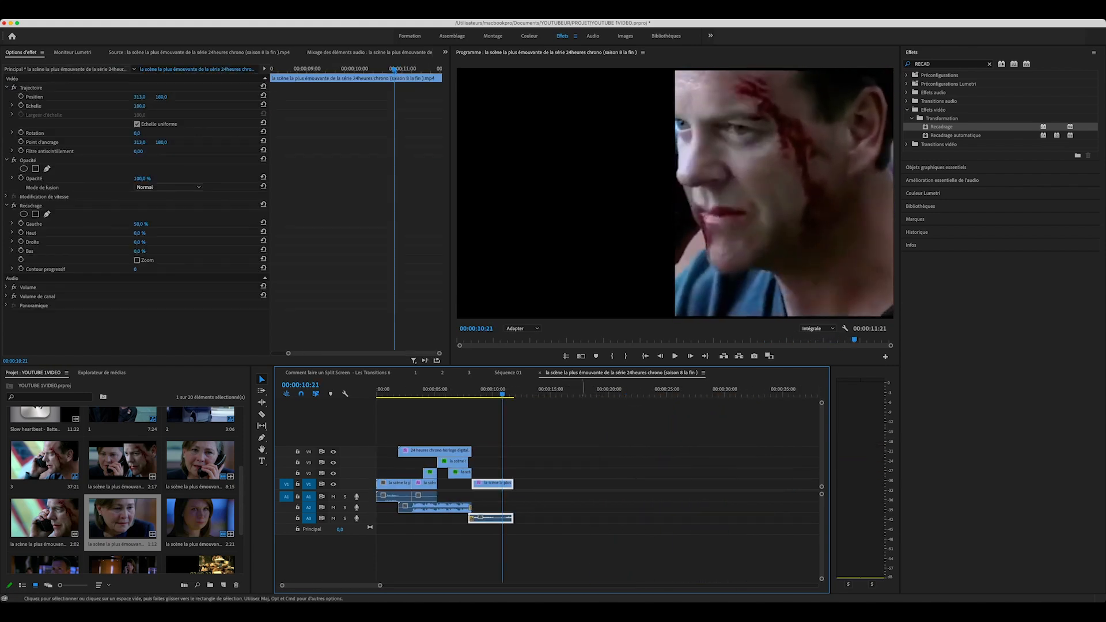
pyautogui.moveTo(513, 485); pyautogui.dragTo(540, 485)
pyautogui.press('space')
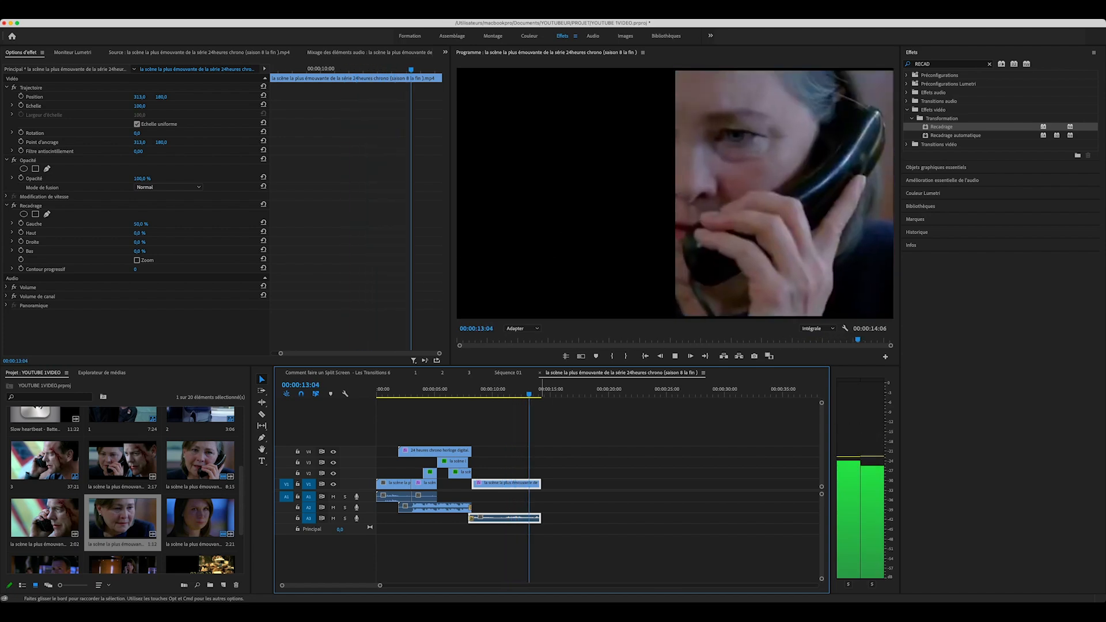
pyautogui.press('space')
pyautogui.press('space')
pyautogui.press('space')
pyautogui.click(509, 395)
pyautogui.press('space')
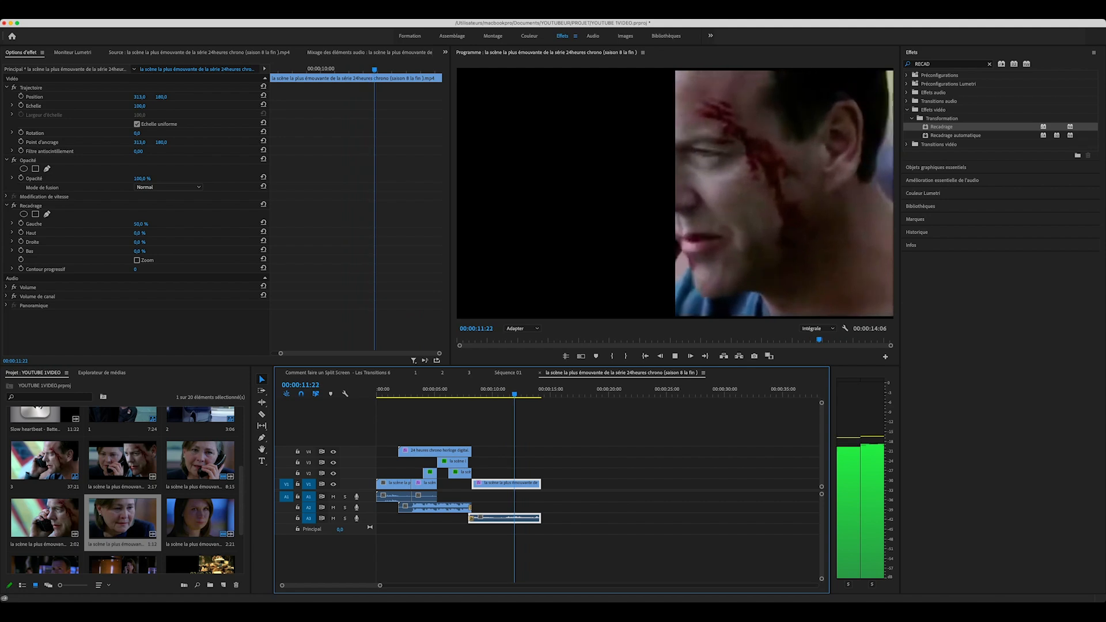
pyautogui.press('space')
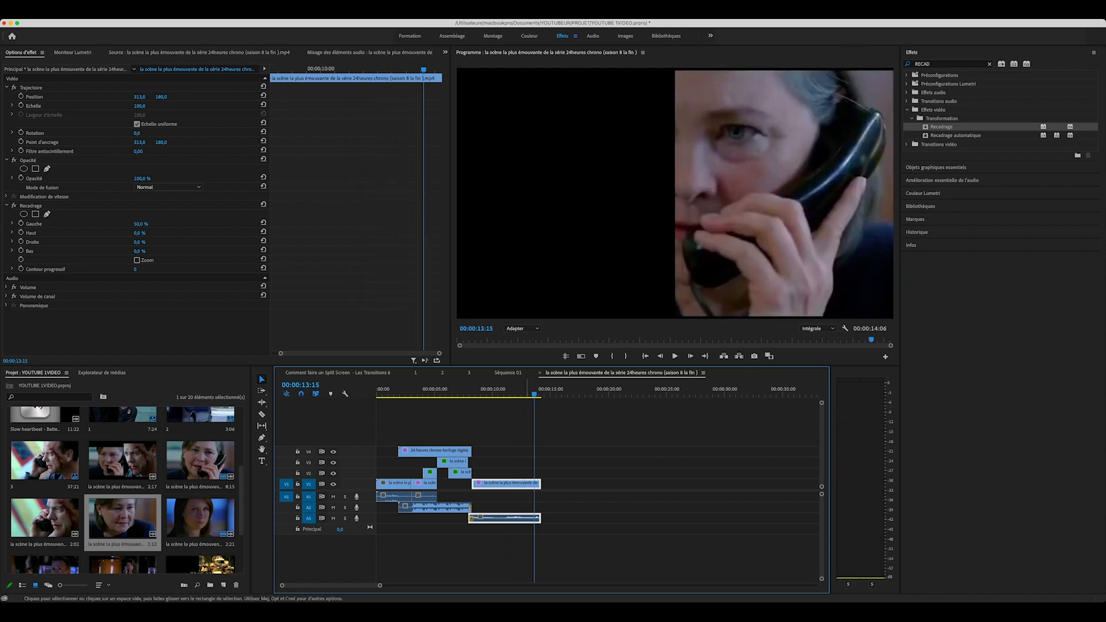
# Cut the closing clip at 00:00:13:15 and delete the part after the cut
pyautogui.press('c')
pyautogui.click(534, 482)
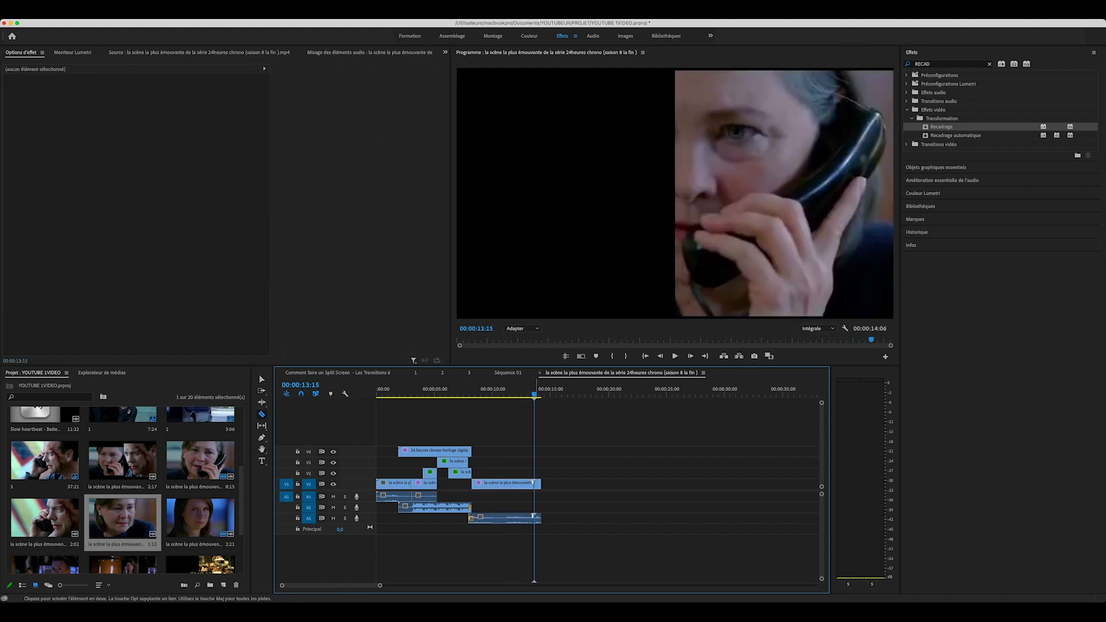
pyautogui.press('v')
pyautogui.click(538, 484)
pyautogui.press('Delete')
# Reset the closing clip's left crop so the injured man's shot fills the frame
pyautogui.click(516, 393)
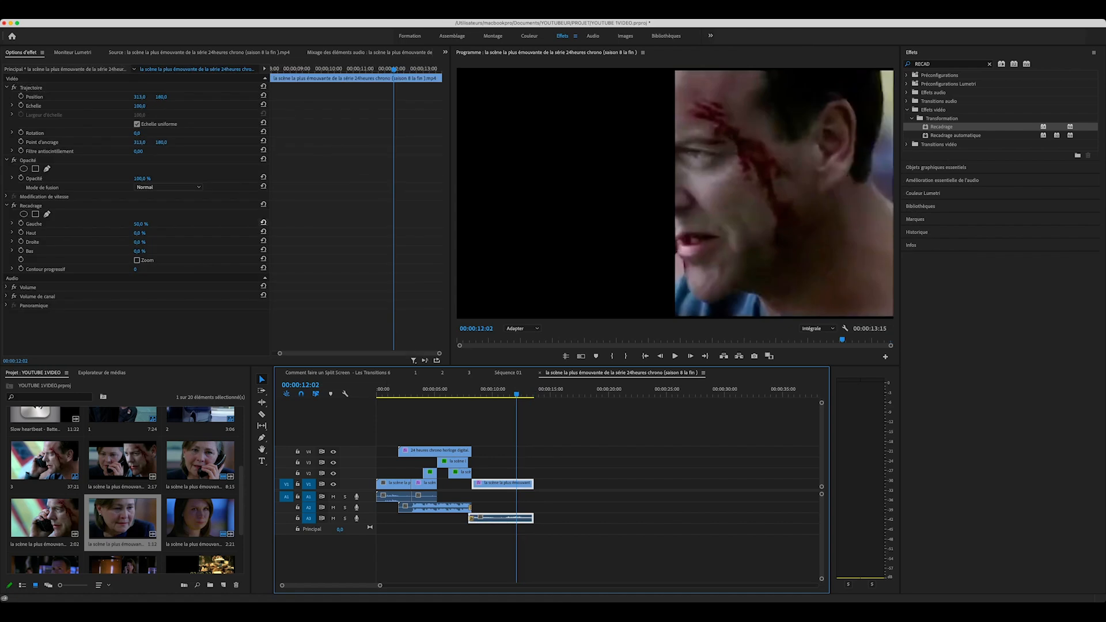
pyautogui.click(263, 222)
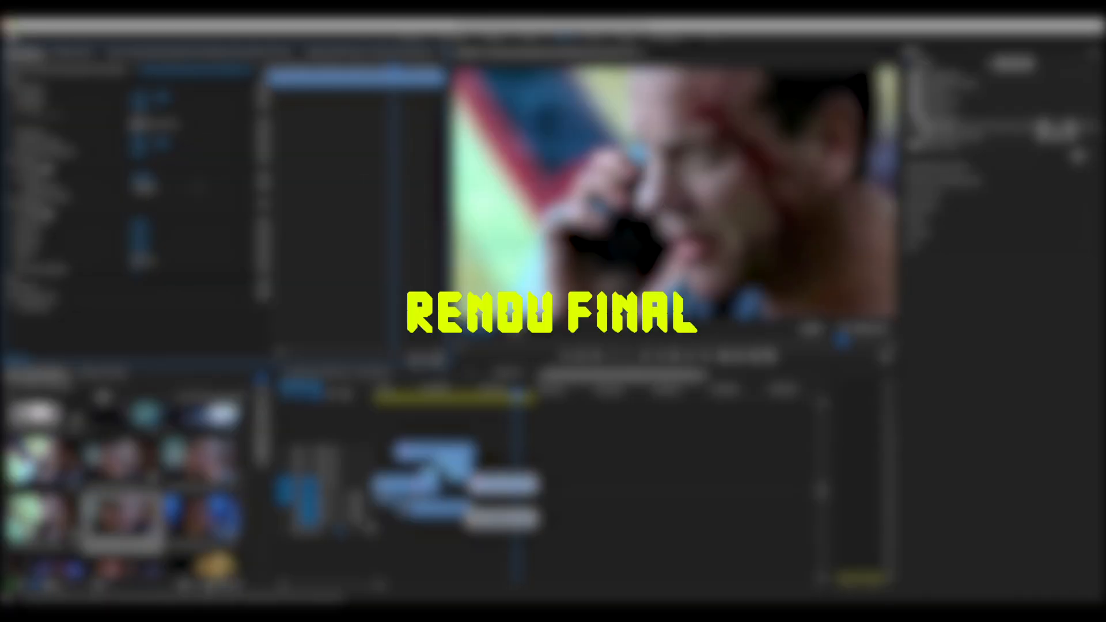